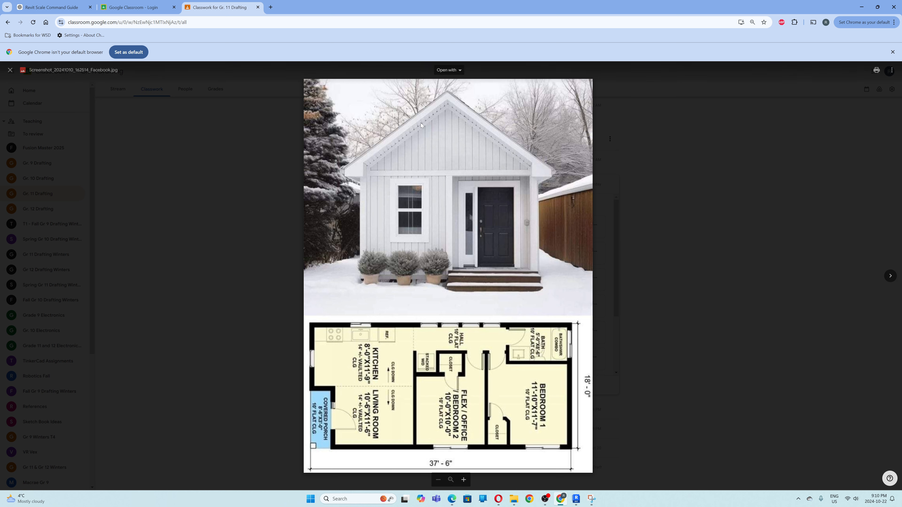
Open the house picture in its own window and download it to the Desktop as WhiteHouseFull2
left_click(891, 71)
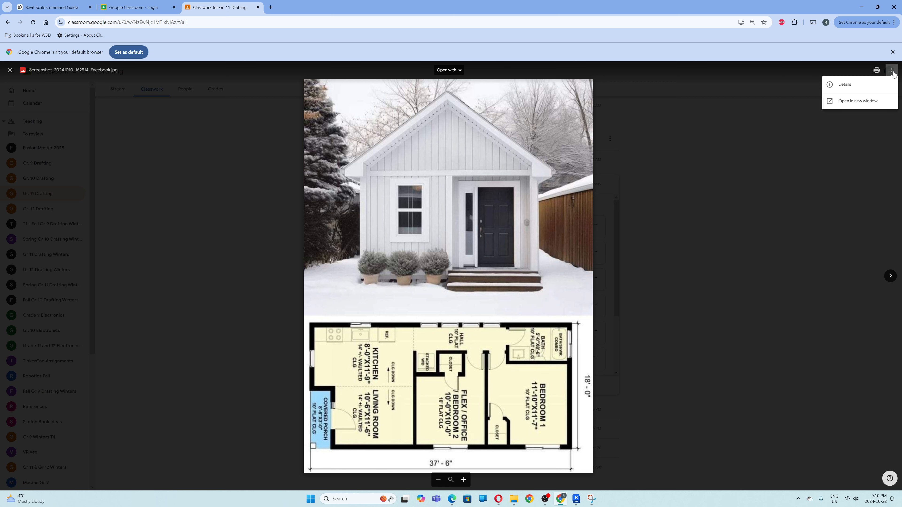
left_click(848, 100)
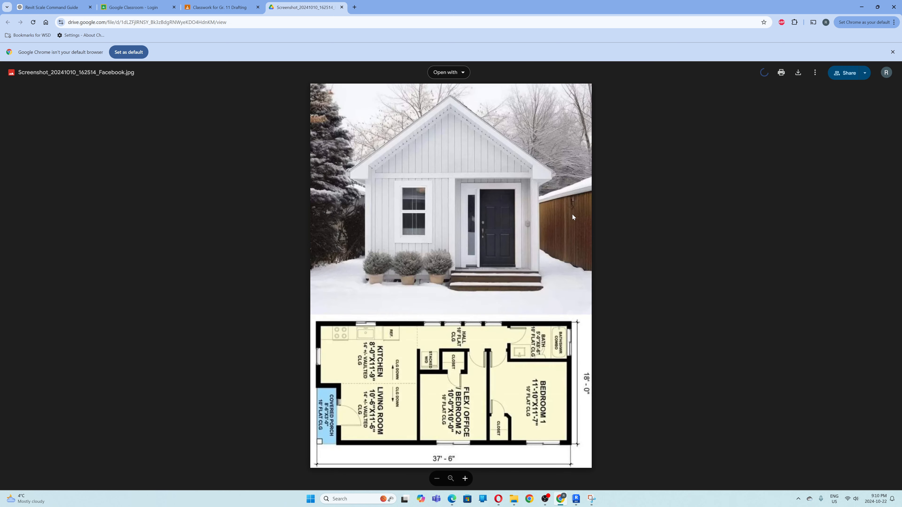
left_click(798, 73)
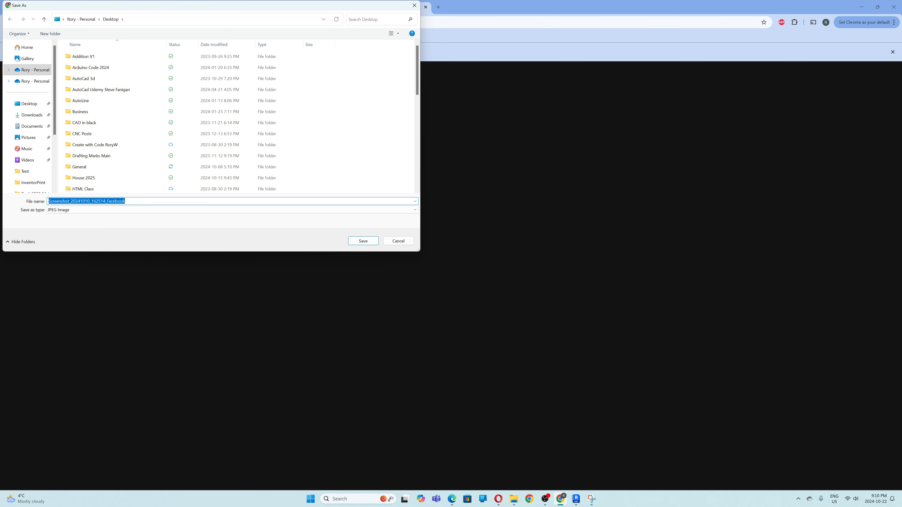
type("WhiteHou")
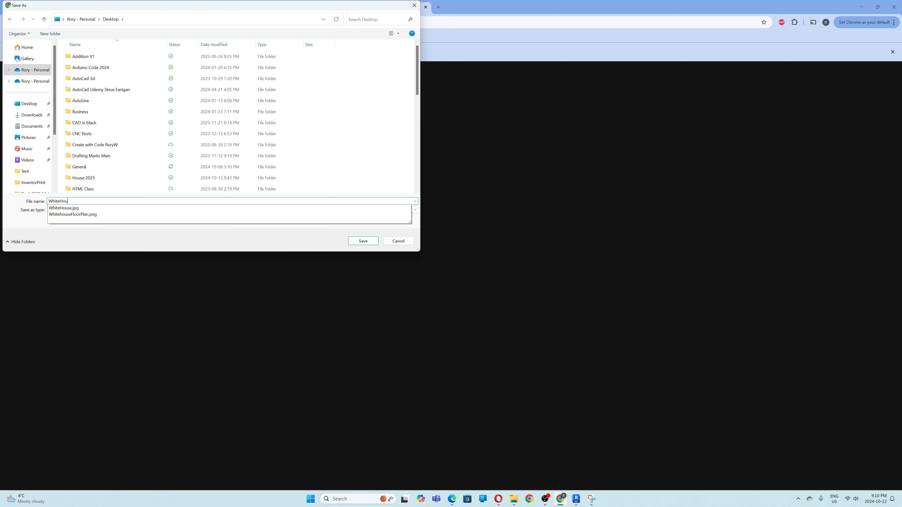
type("seFull2")
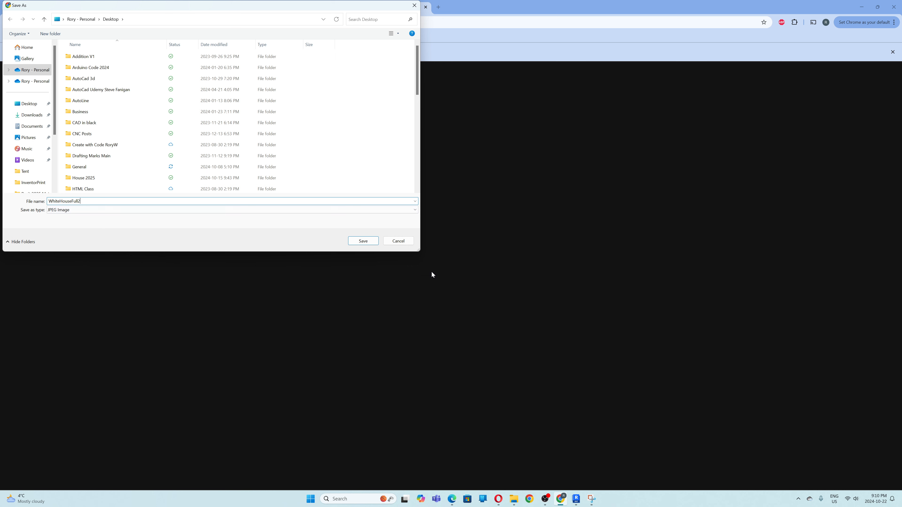
left_click(374, 244)
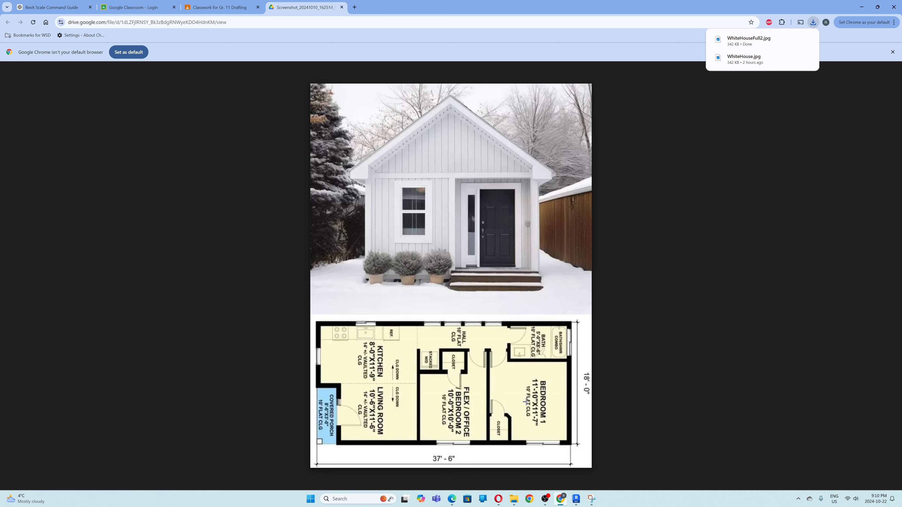
Capture the floor plan in the lower part of the house picture, including its overall dimensions, with Snipping Tool
left_click(592, 502)
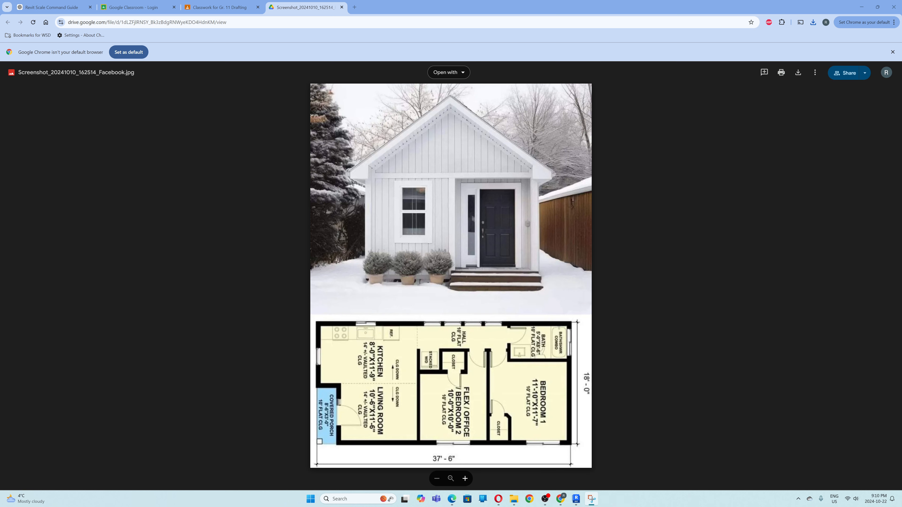
left_click(347, 499)
type("s")
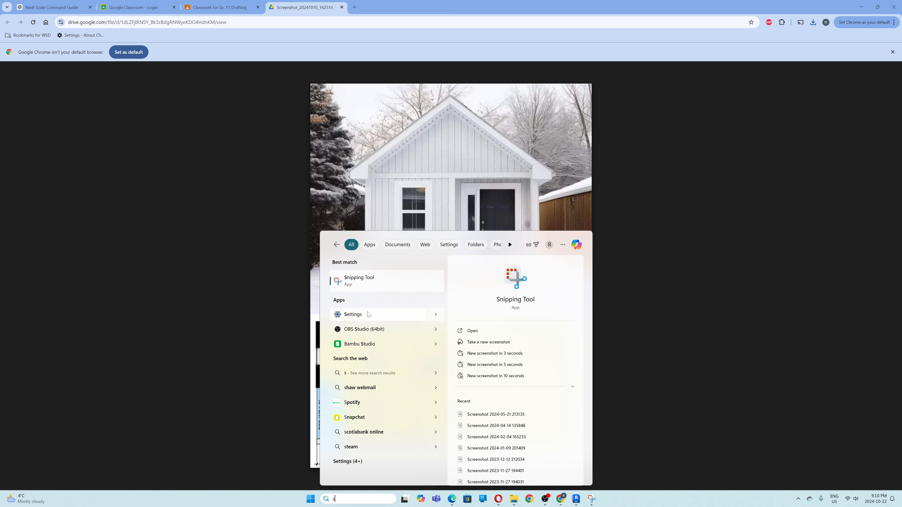
left_click(367, 280)
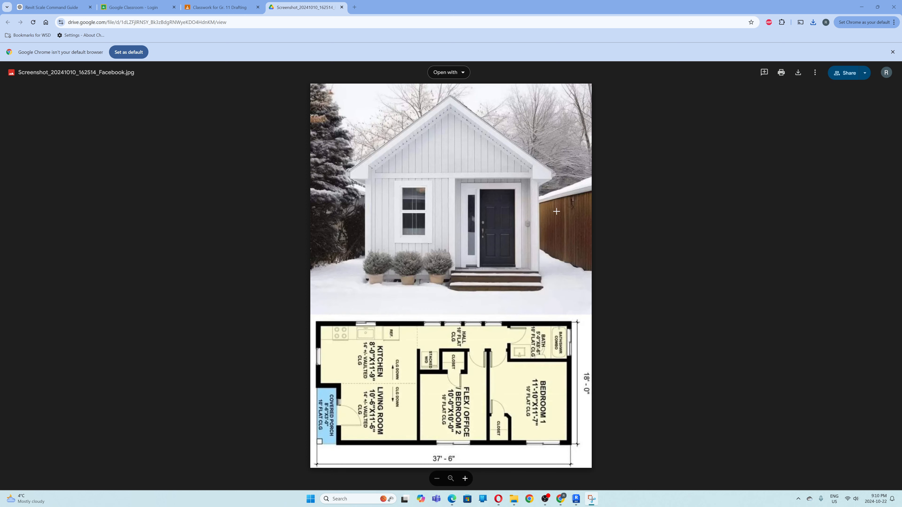
left_click_drag(491, 0, 182, 88)
left_click(44, 102)
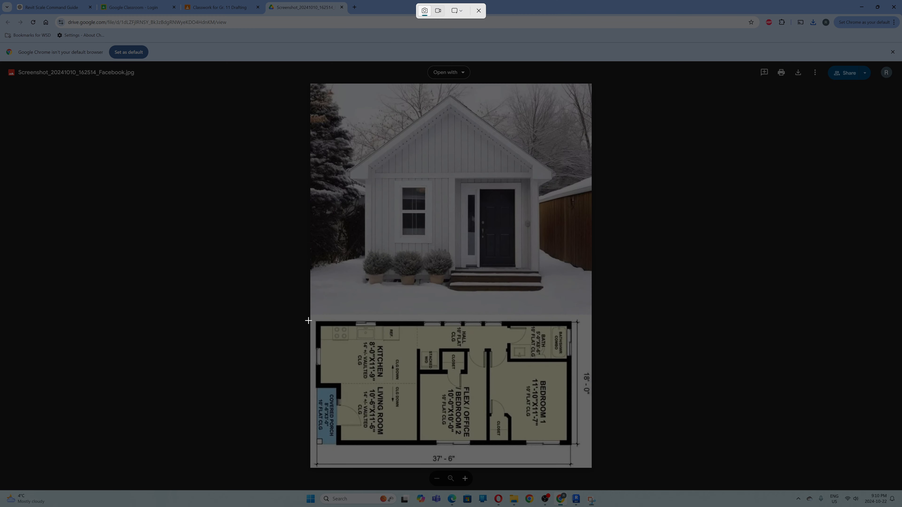
left_click_drag(311, 317, 591, 468)
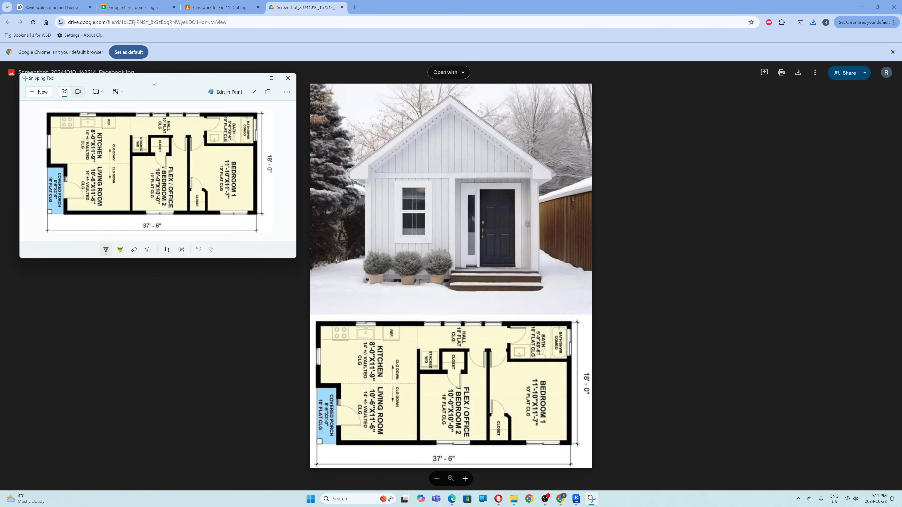
Save the floor plan snip to the Desktop as the PNG WhitehouseFloorPlan, replacing the existing file, and close Snipping Tool
left_click_drag(154, 82, 503, 149)
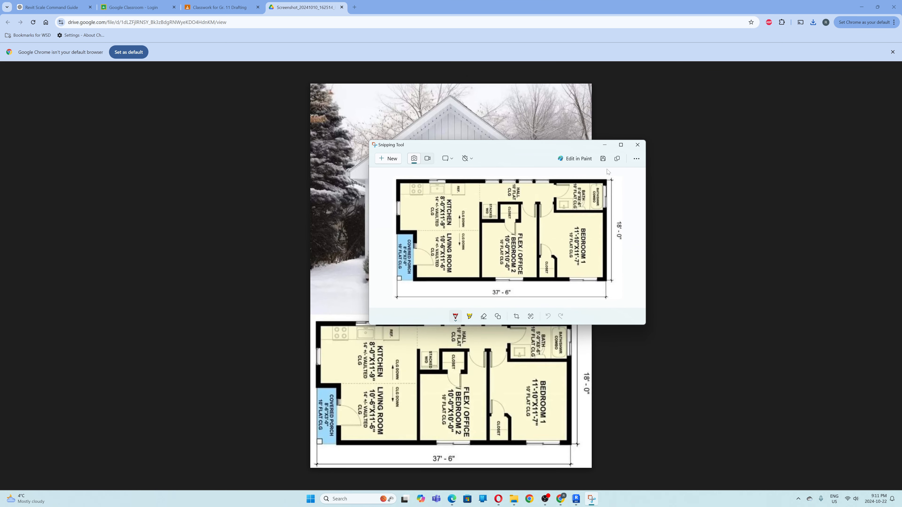
left_click(604, 158)
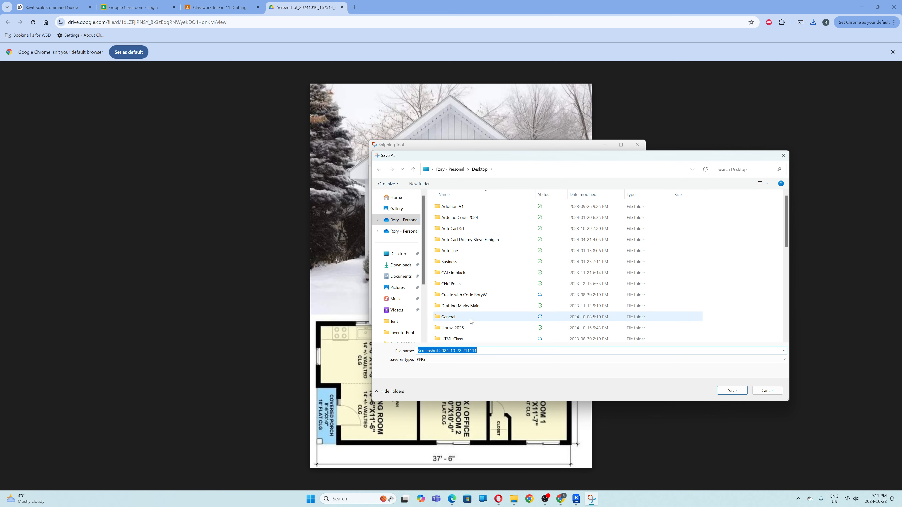
scroll(470, 318, "down", 6)
scroll(470, 319, "down", 1)
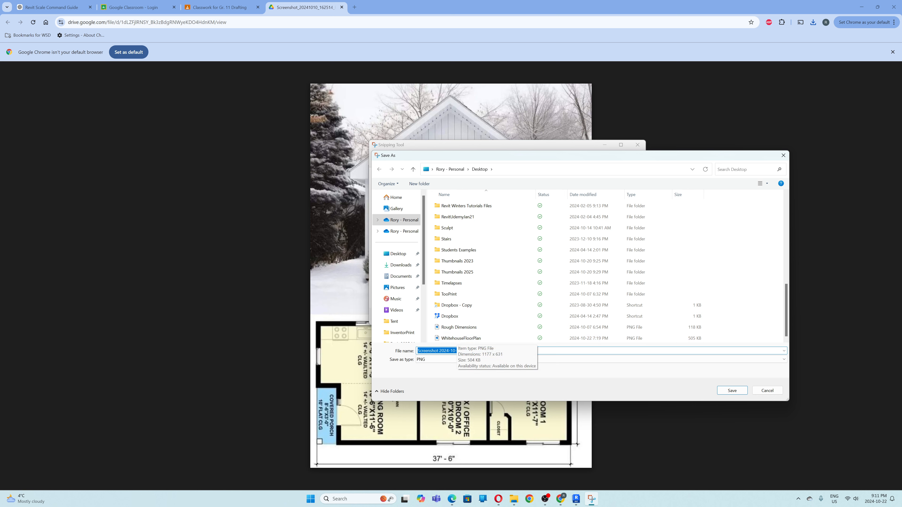
left_click(458, 339)
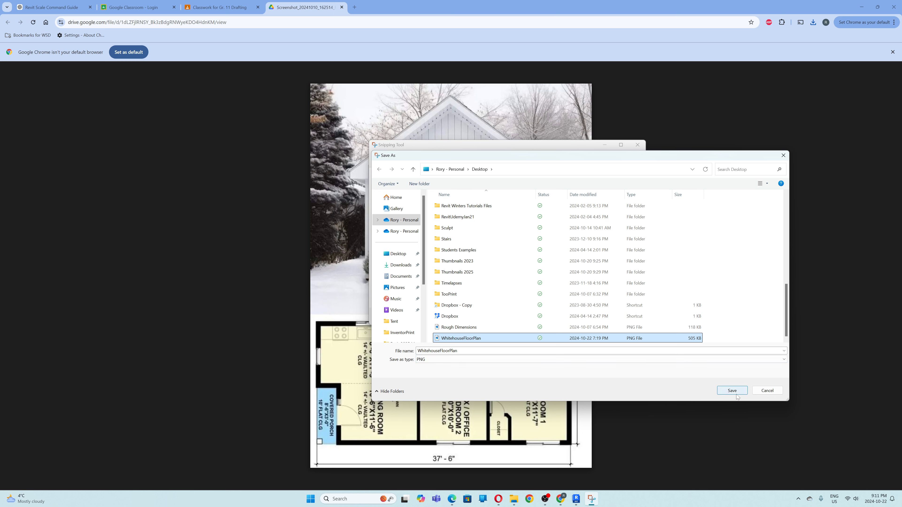
left_click(725, 392)
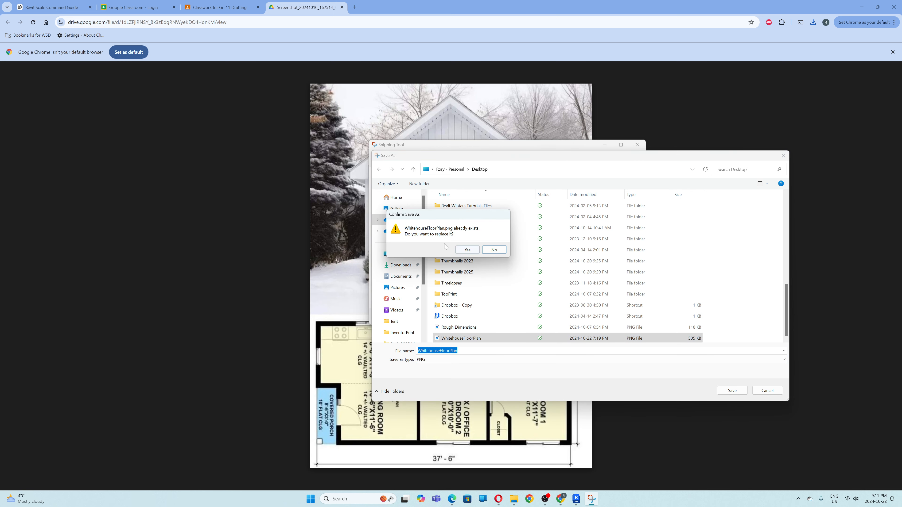
left_click(461, 251)
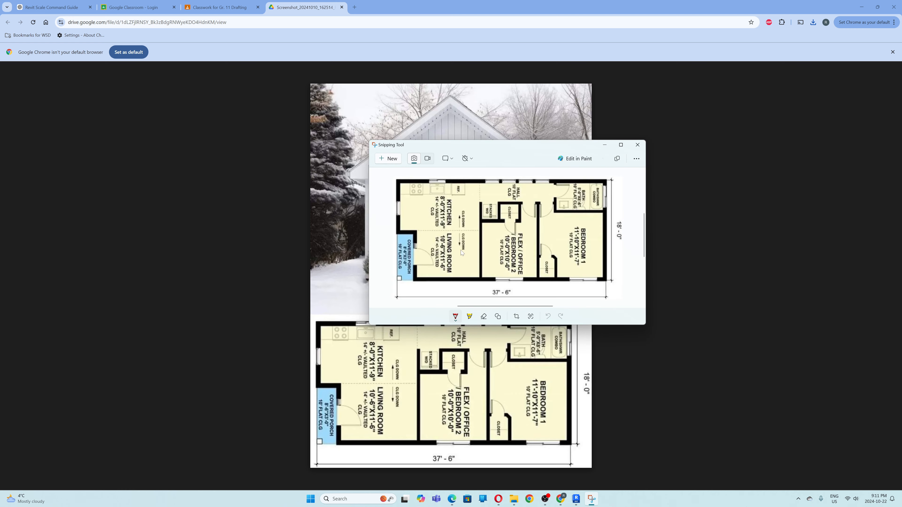
left_click(638, 145)
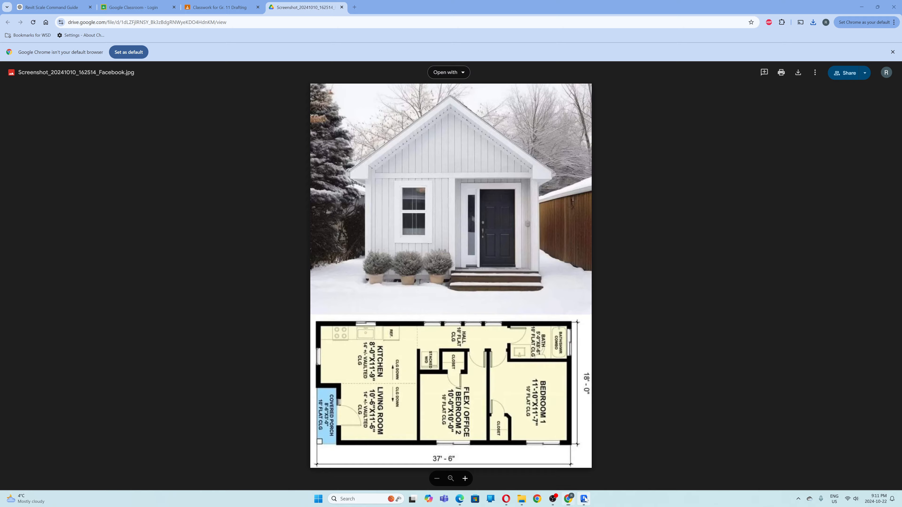
Switch to Revit and close Project1, saving its changes
left_click(585, 498)
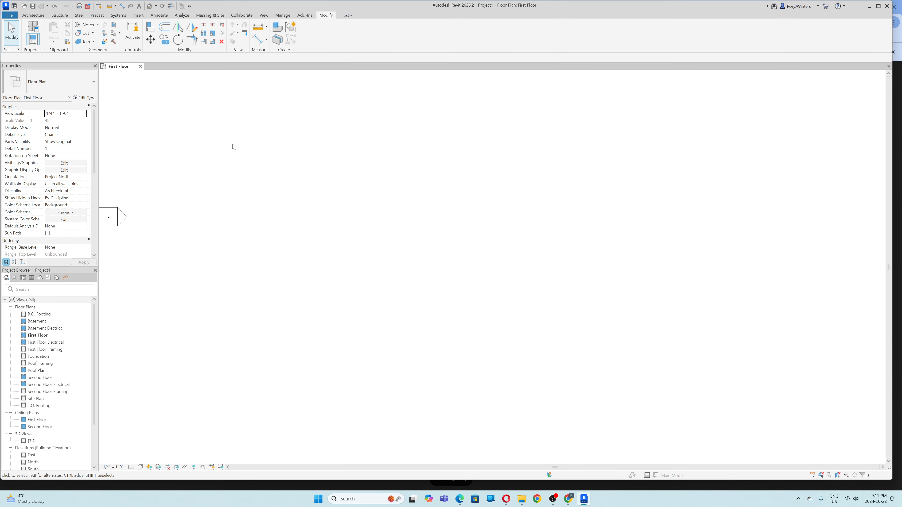
left_click(10, 15)
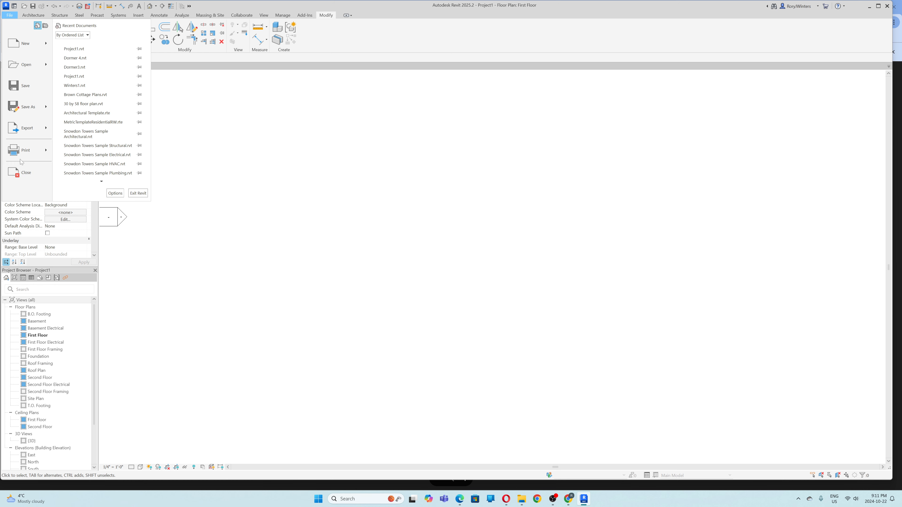
left_click(12, 177)
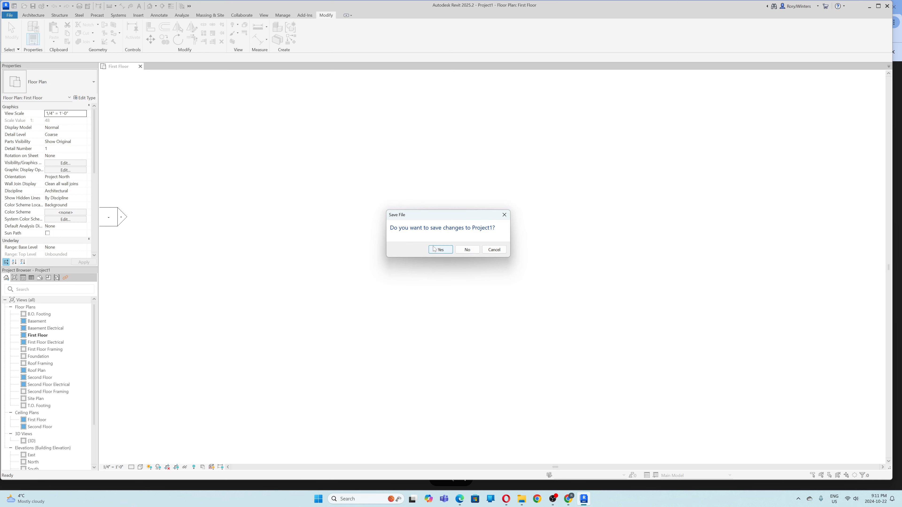
left_click(440, 250)
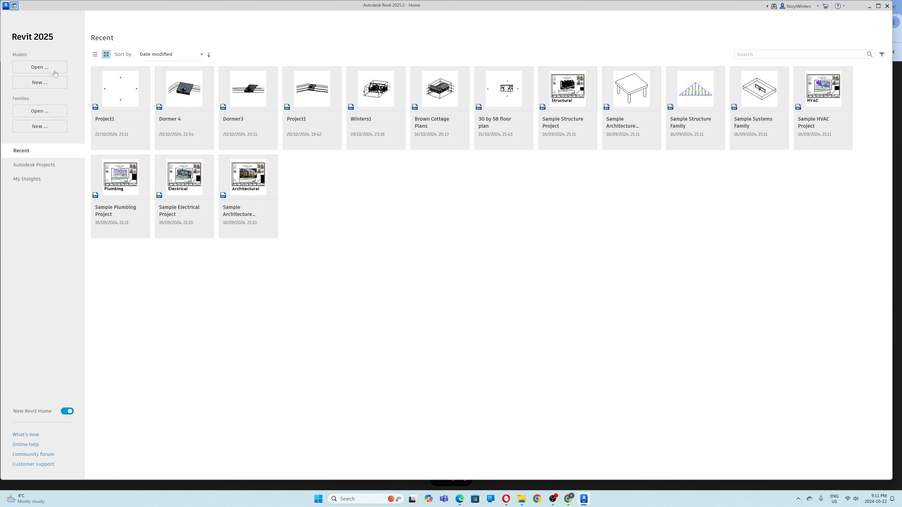
Create a new project from the Residential-Default.rte template in the English-Imperial templates folder
left_click(40, 82)
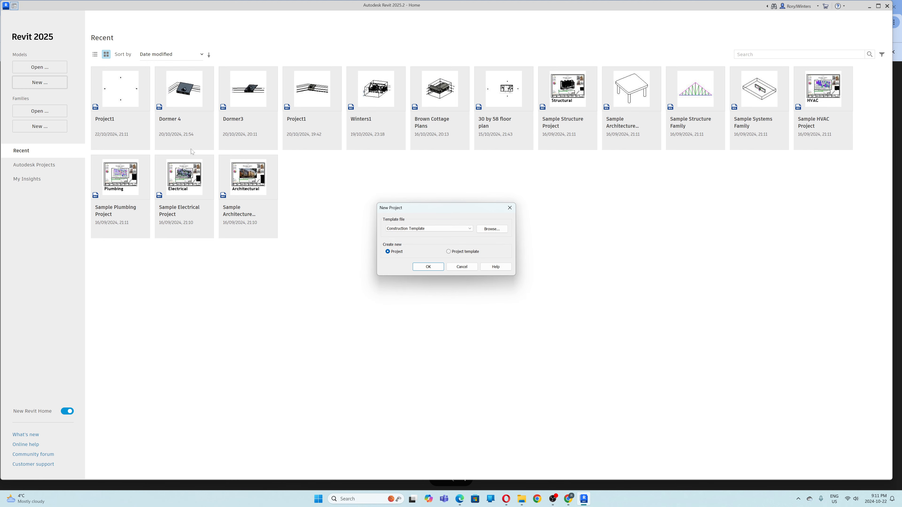
left_click(492, 229)
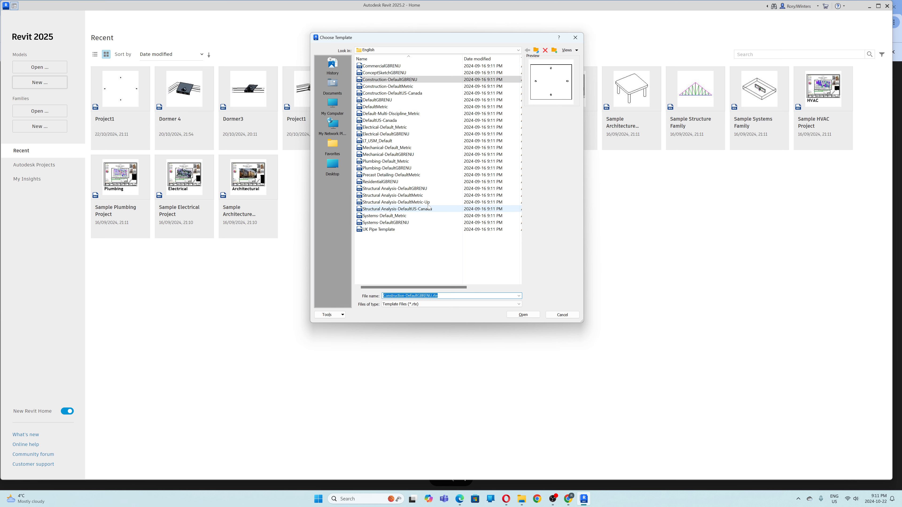
left_click(535, 50)
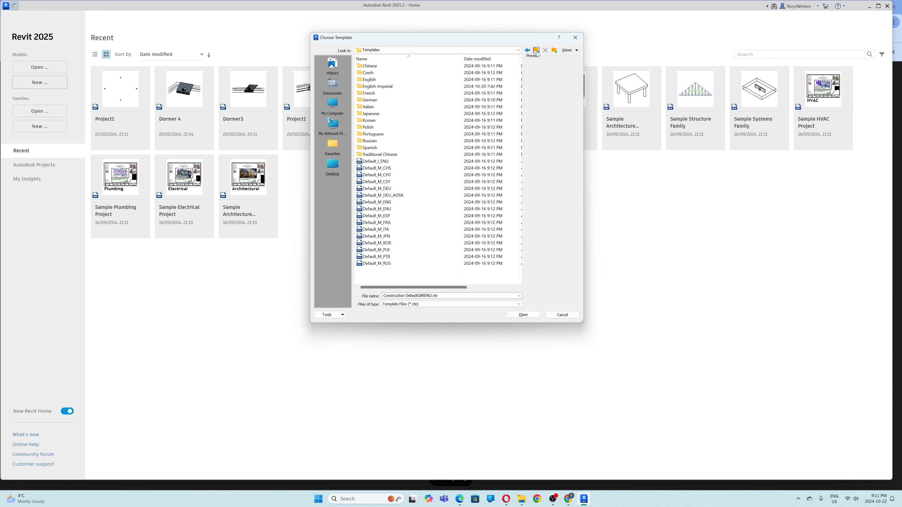
double_click(378, 87)
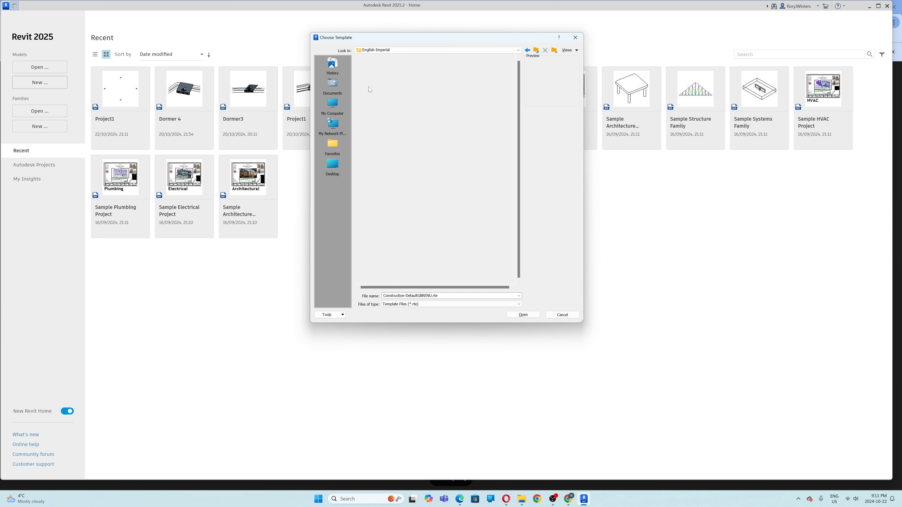
double_click(379, 141)
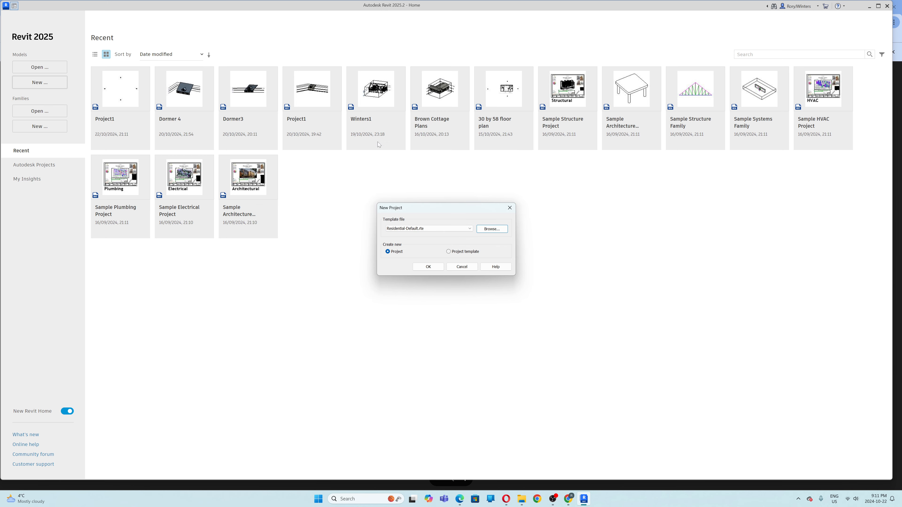
left_click(435, 266)
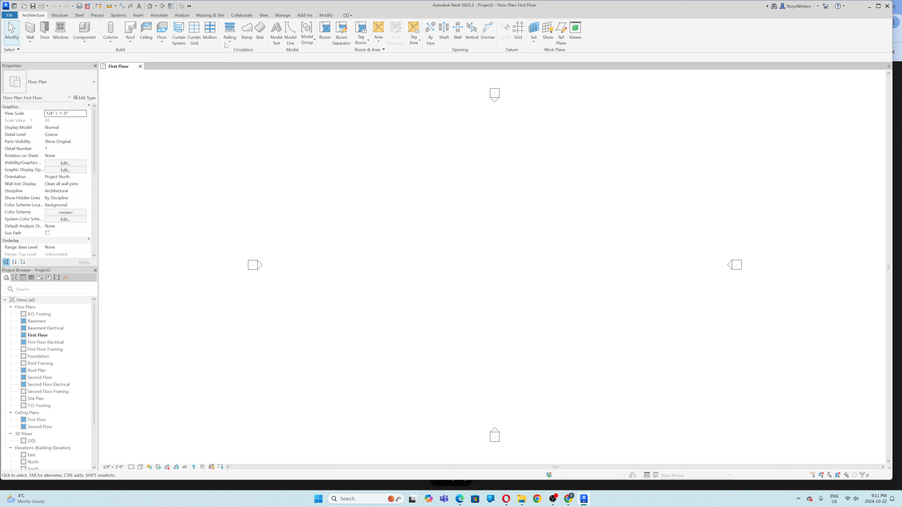
Import the WhitehouseFloorPlan image from the Desktop and place it midway between the elevation markers in the First Floor plan
left_click(139, 16)
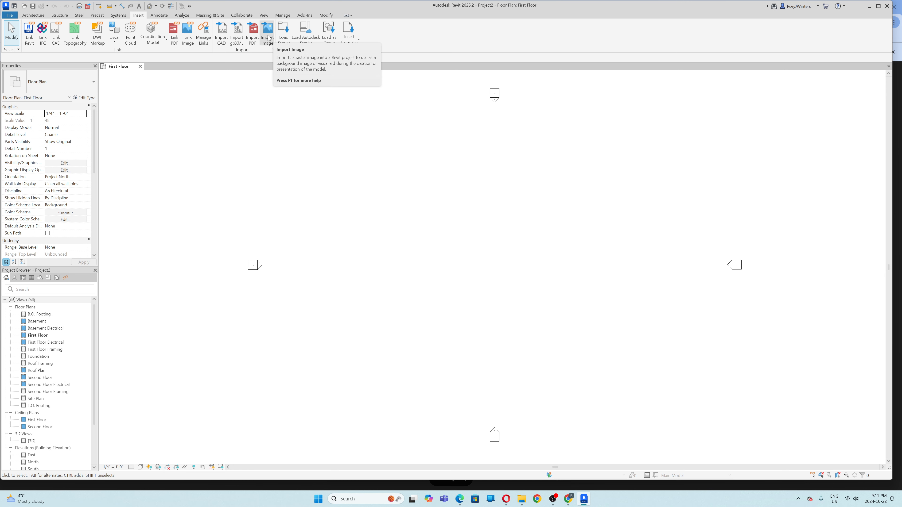
left_click(270, 42)
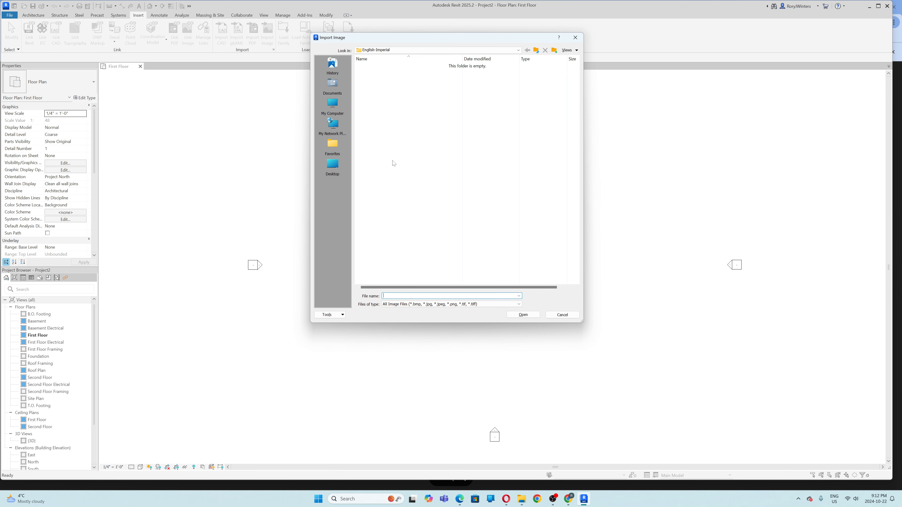
left_click(332, 165)
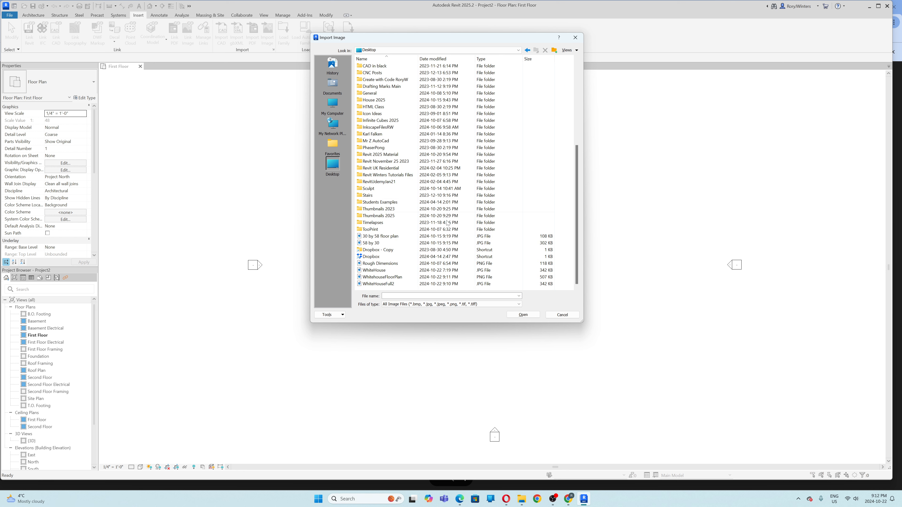
left_click(384, 284)
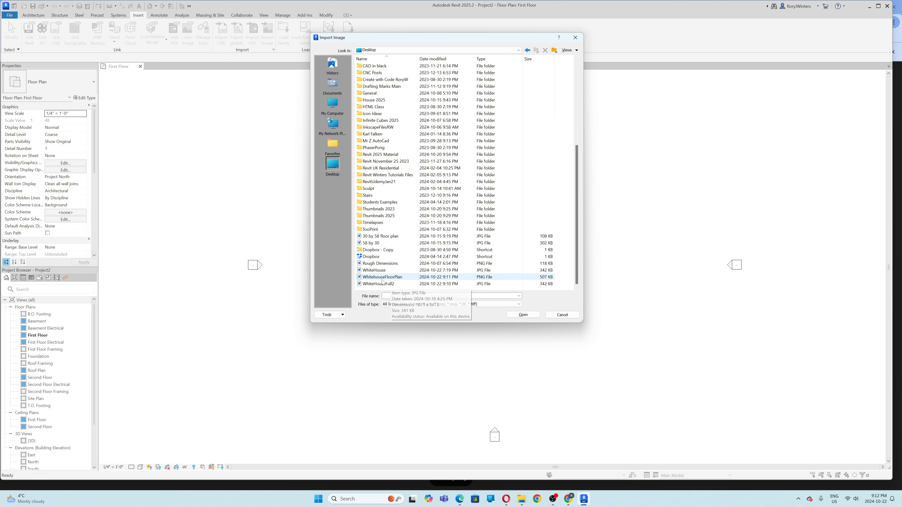
double_click(384, 284)
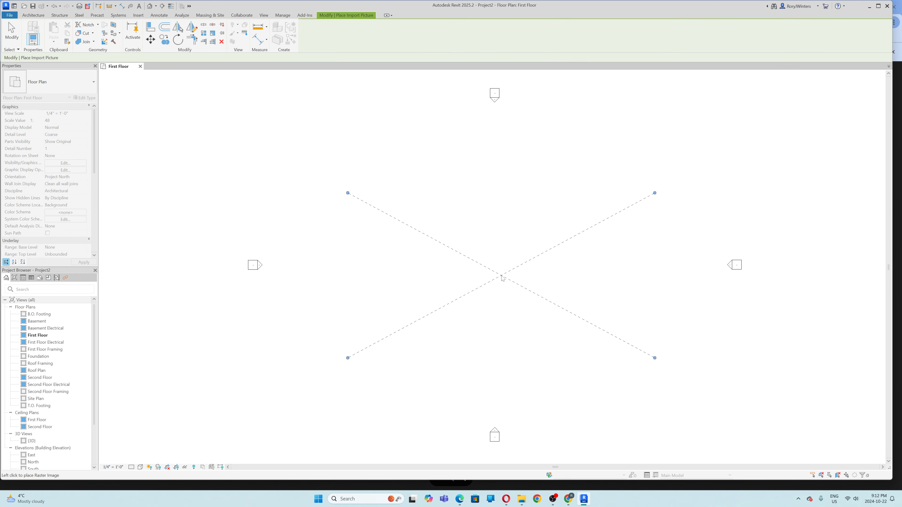
left_click(498, 274)
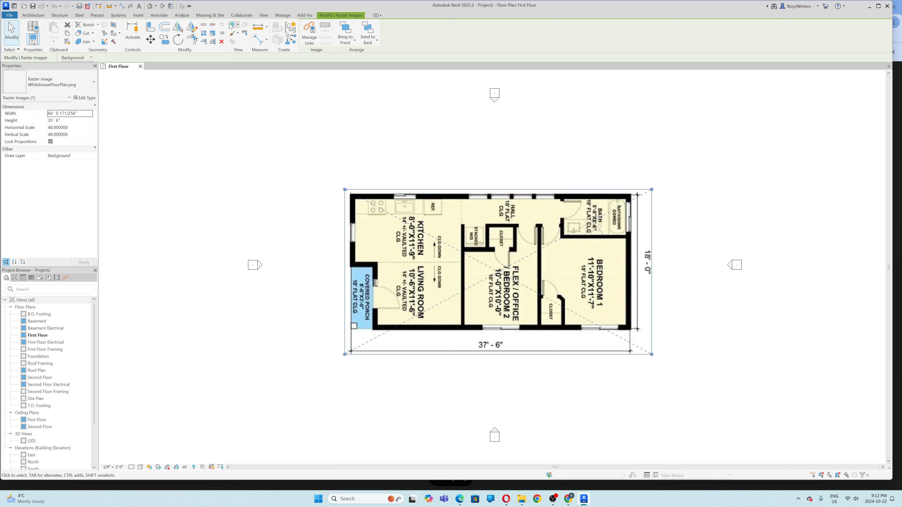
Scale the floor plan image so its overall horizontal length is 37.5 feet, and move it midway between the elevation markers
left_click(212, 34)
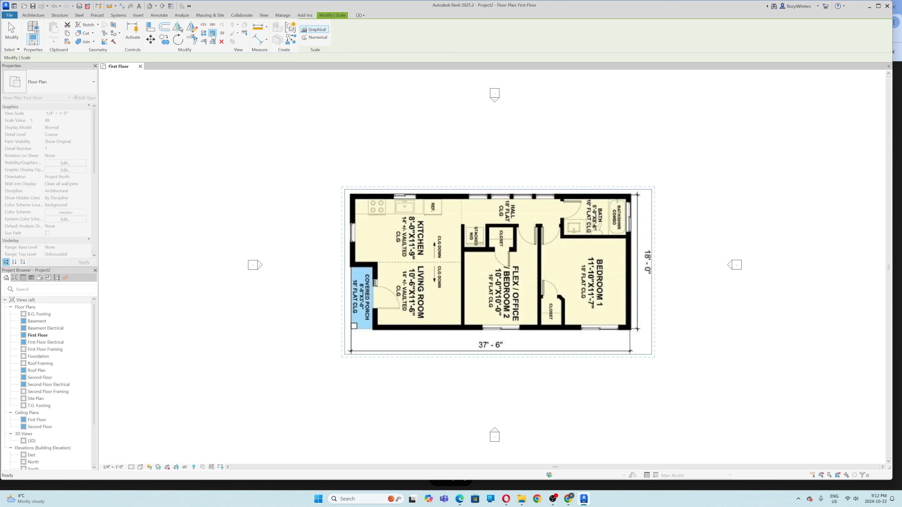
left_click(352, 338)
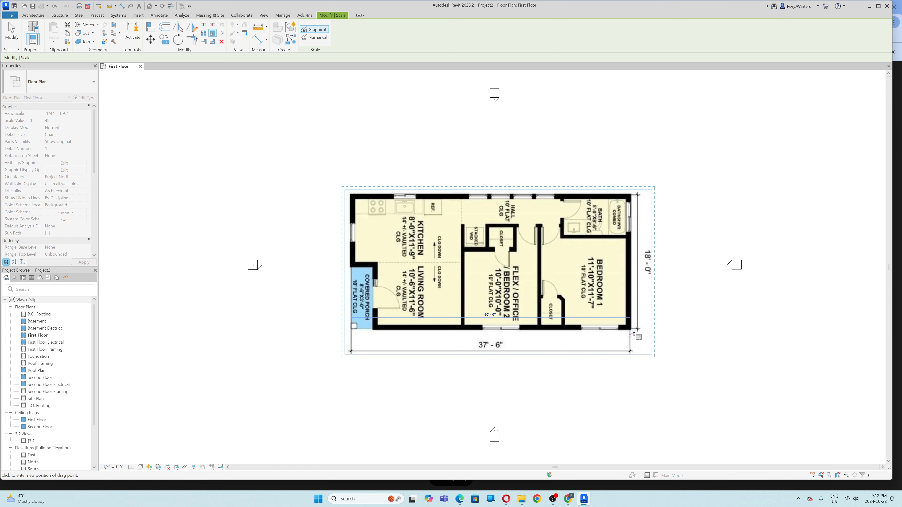
type("37.5")
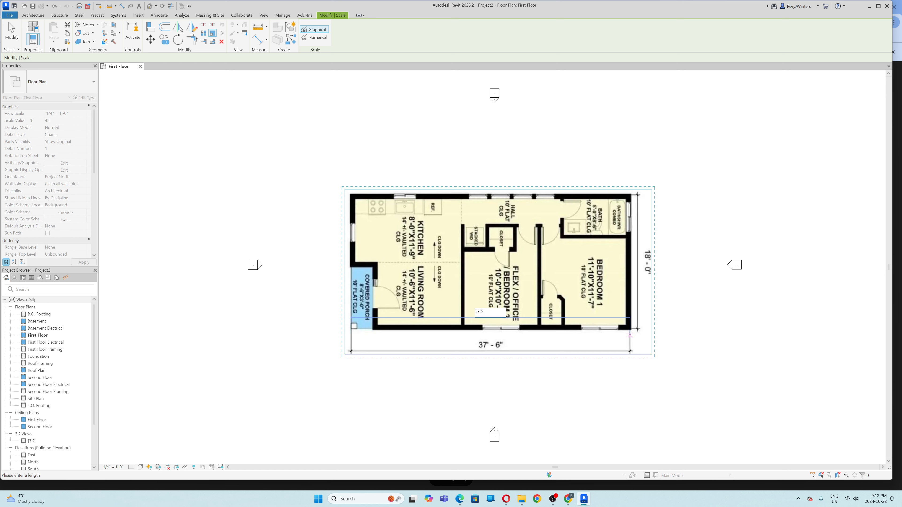
key("Return")
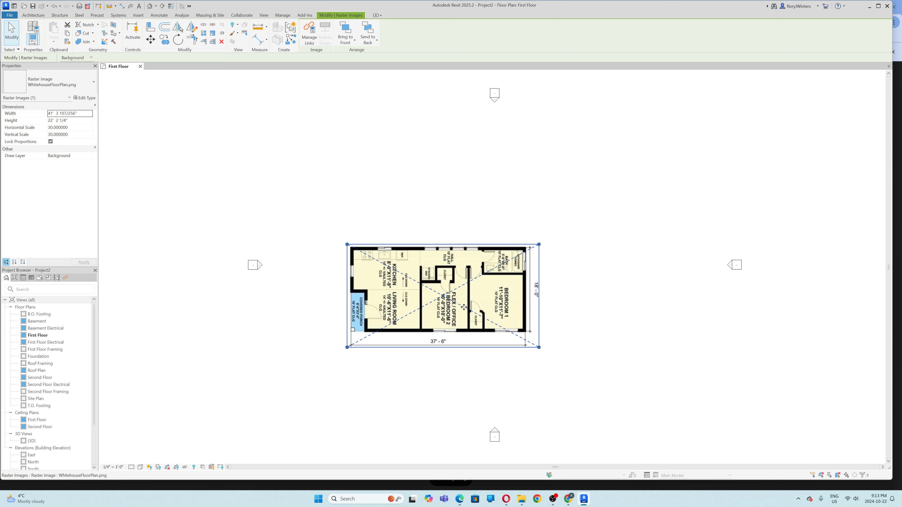
left_click_drag(456, 301, 517, 257)
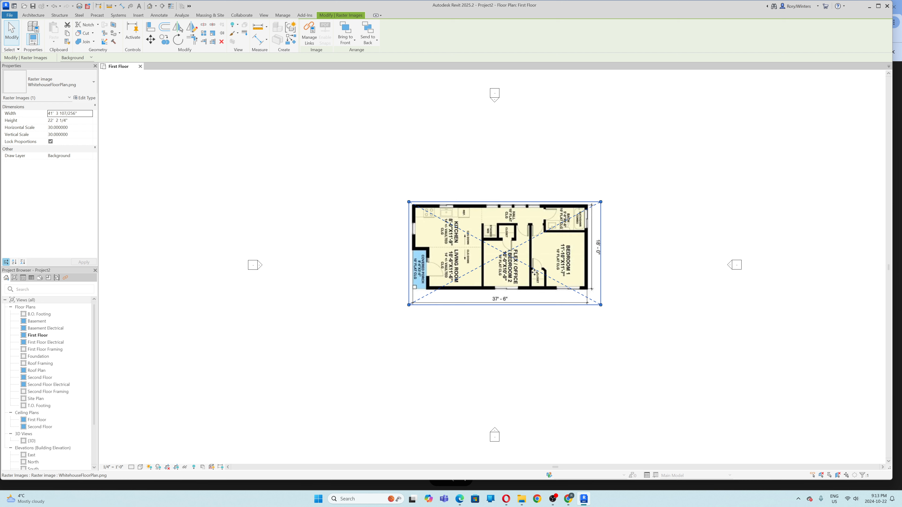
Measure the overall horizontal length of the scaled floor plan along its lower edge
left_click(262, 28)
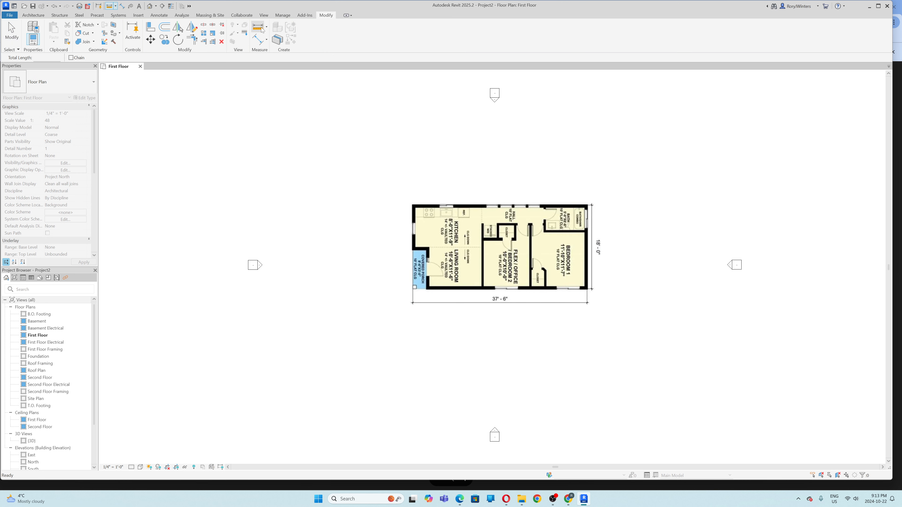
left_click(413, 298)
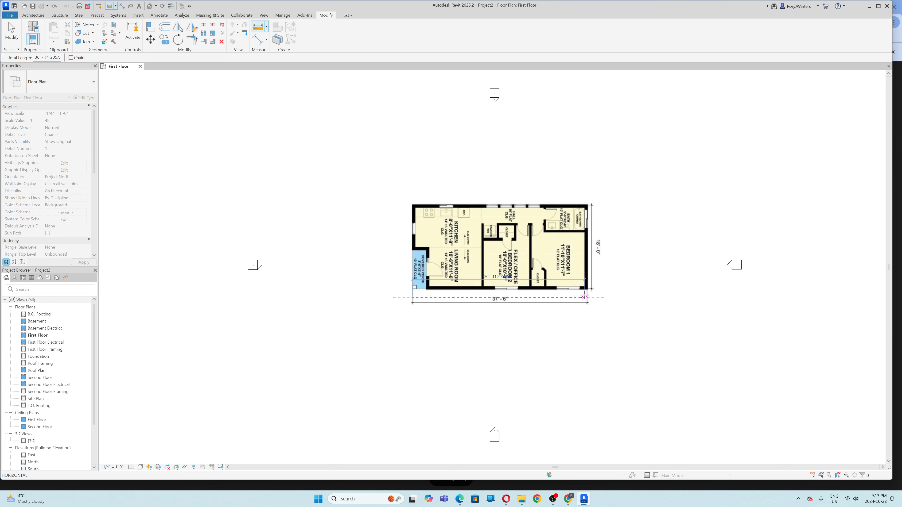
key("Escape")
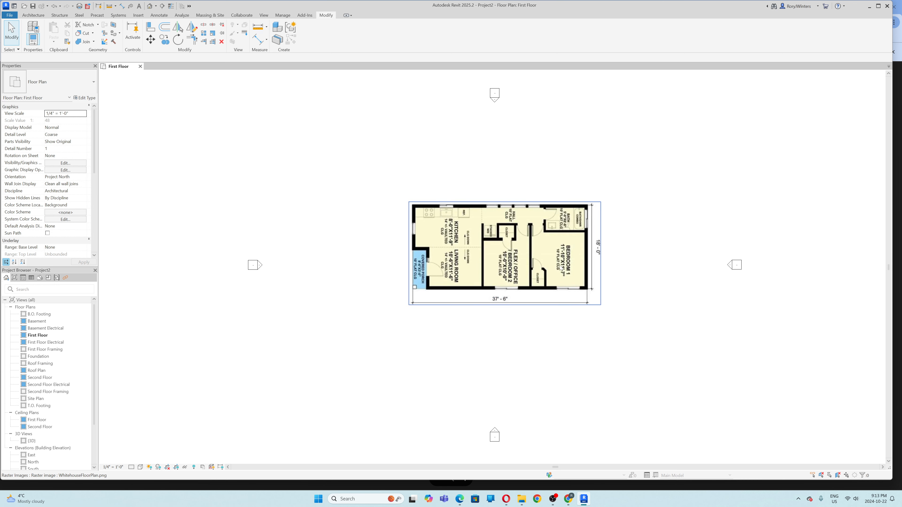
Set up new Generic - 6" walls with top constraint Up to level: Second Floor and location line Finish Face: Exterior
scroll(552, 254, "up", 4)
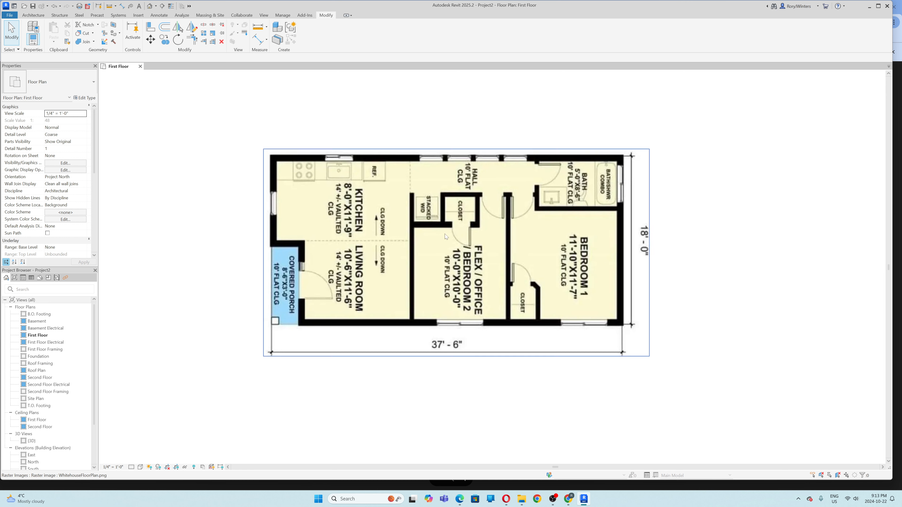
left_click_drag(447, 237, 455, 238)
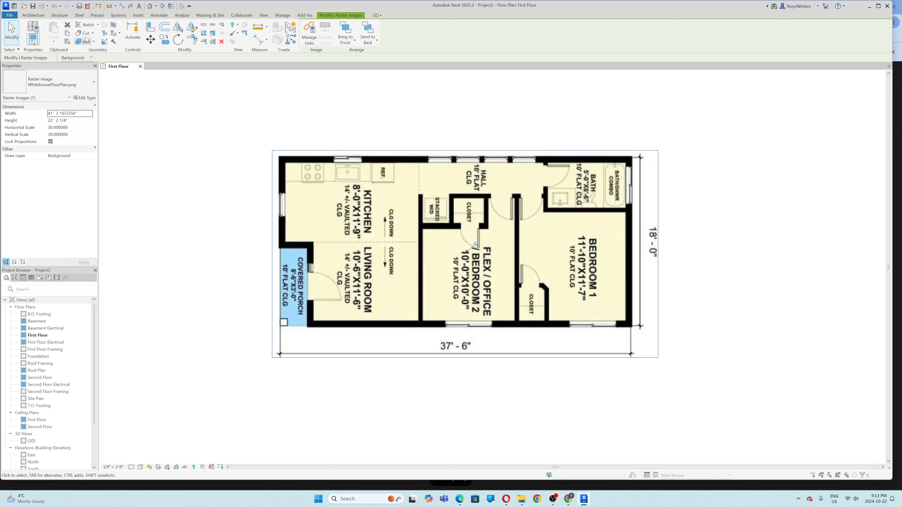
left_click(33, 15)
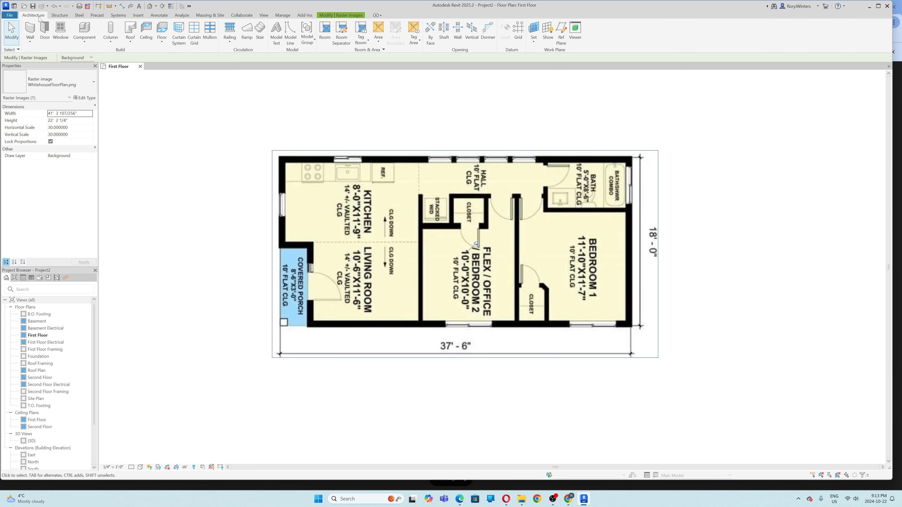
left_click(30, 31)
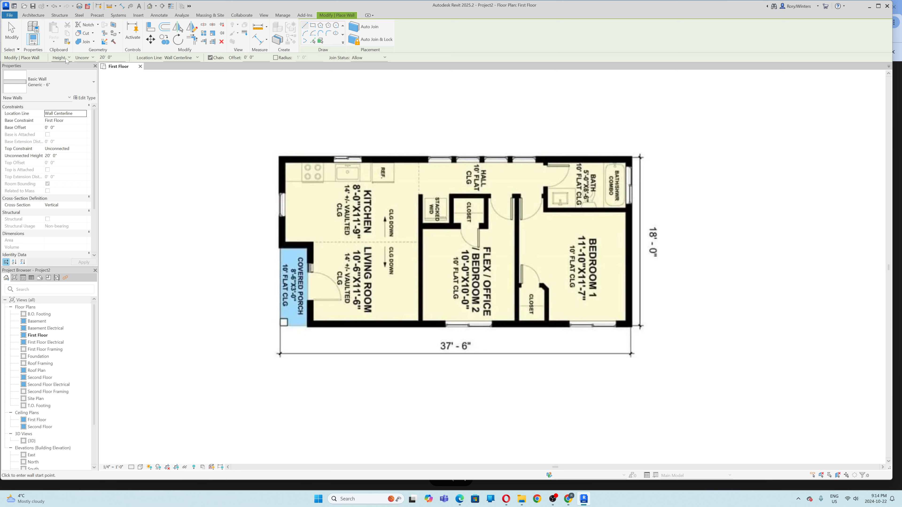
left_click(61, 156)
left_click(68, 148)
left_click(83, 149)
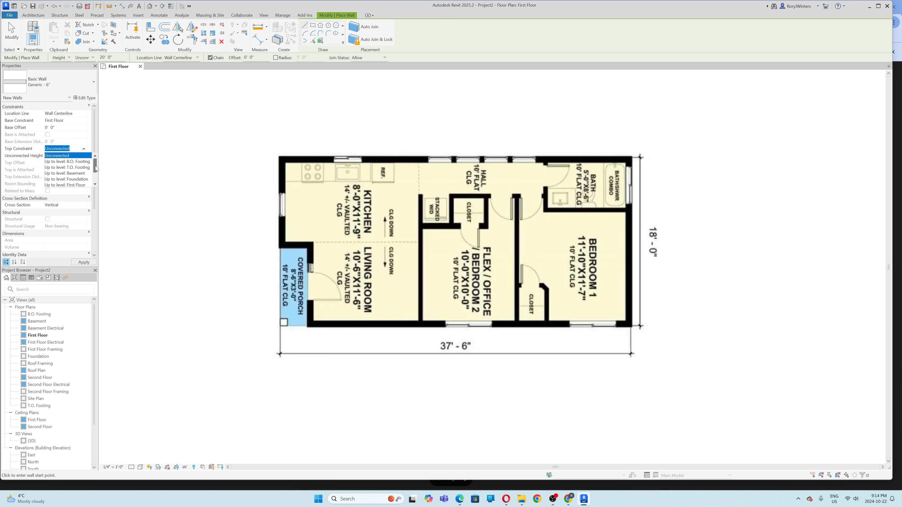
left_click_drag(96, 168, 96, 175)
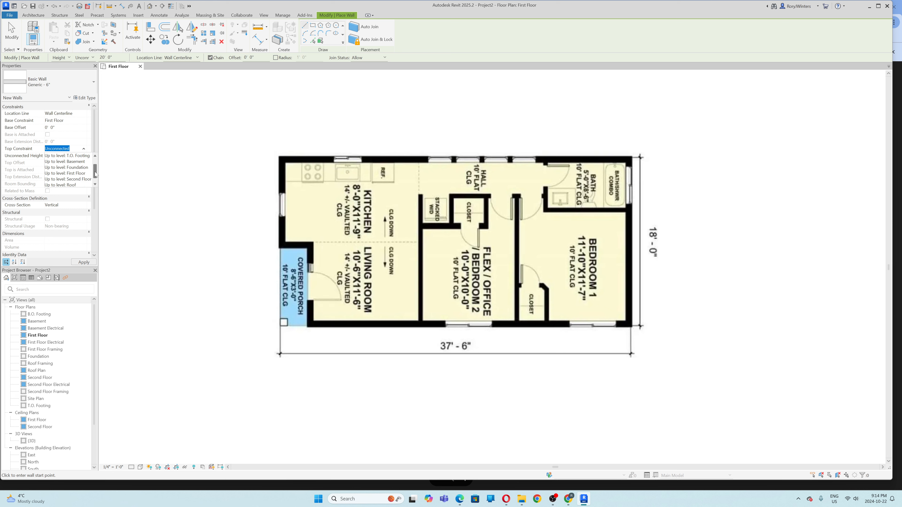
left_click(72, 179)
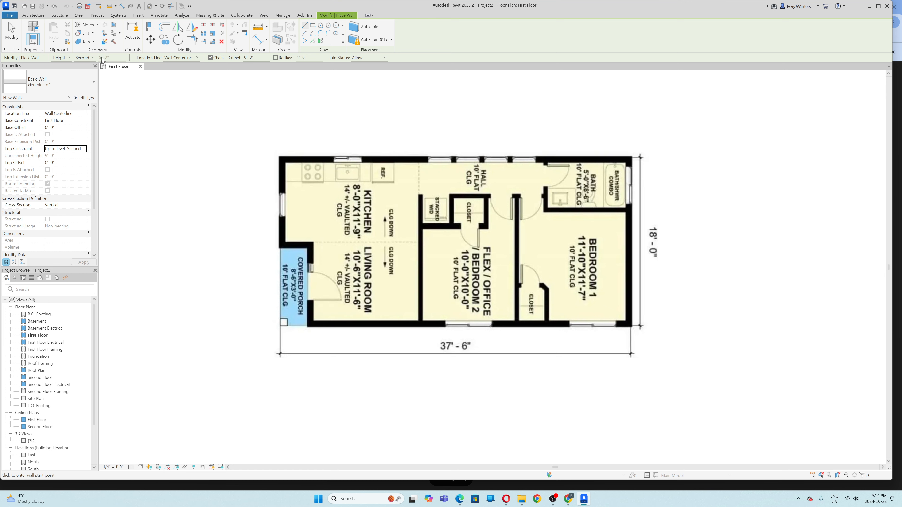
left_click(198, 58)
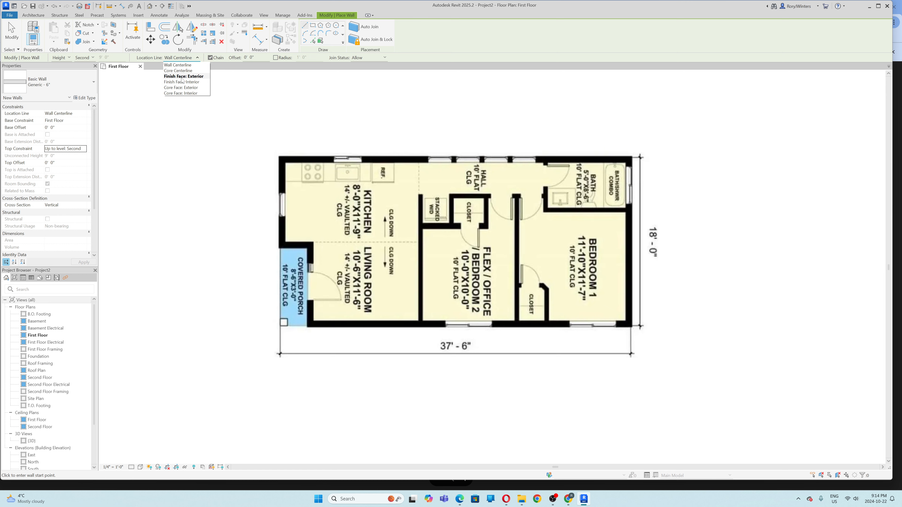
left_click(183, 76)
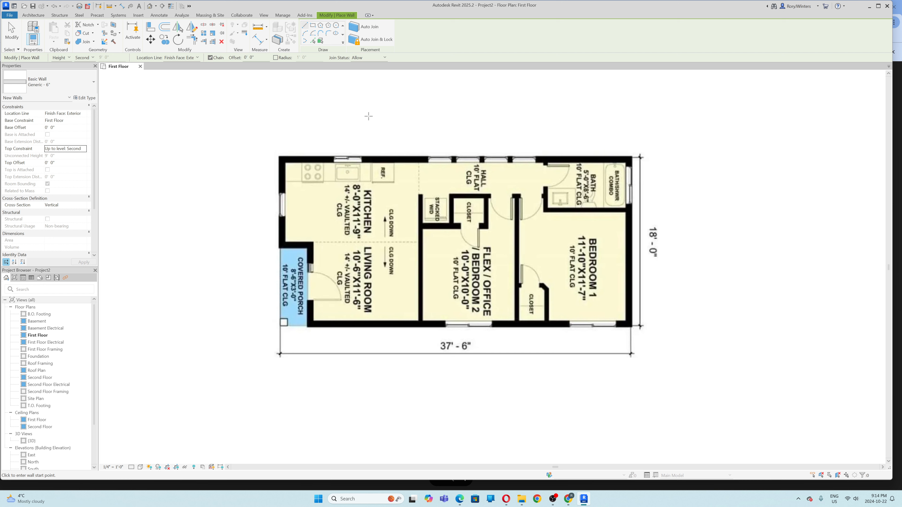
Trace the exterior walls around the plan's outline as a closed loop, starting at the kitchen corner and stepping in at the covered porch
left_click(279, 157)
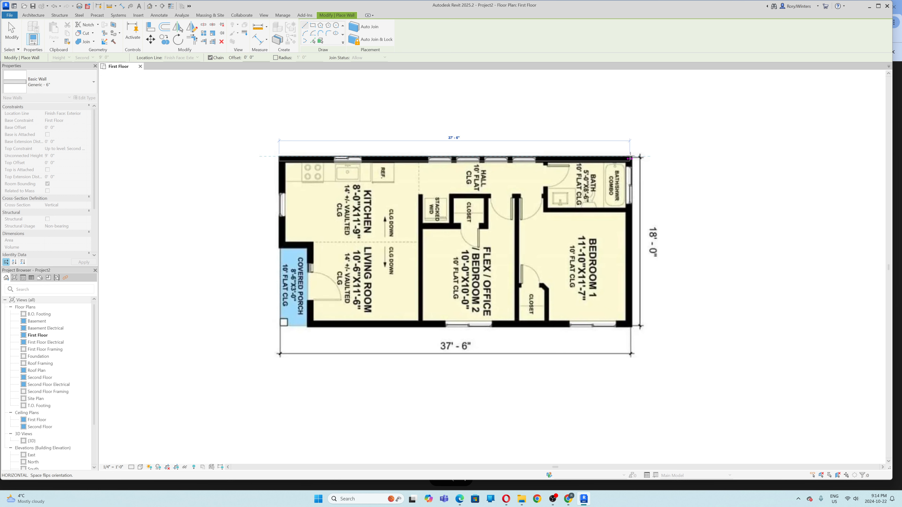
left_click(630, 157)
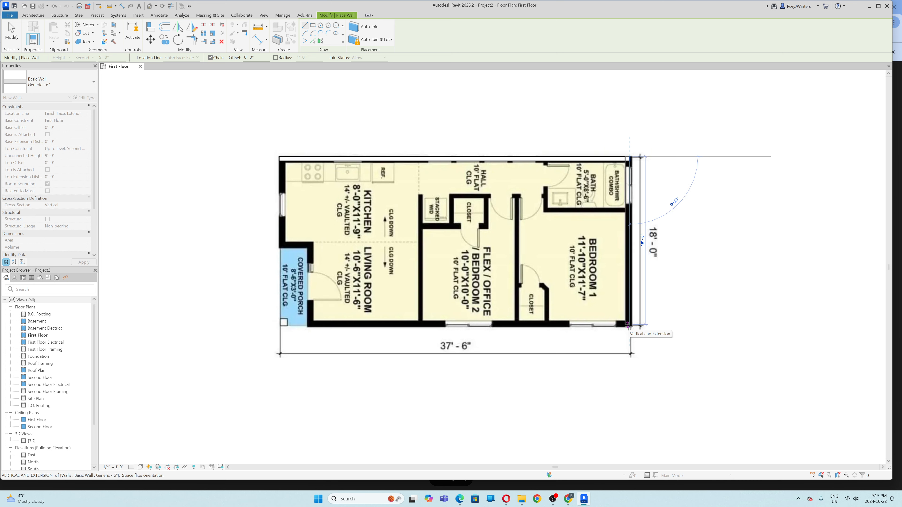
left_click(627, 324)
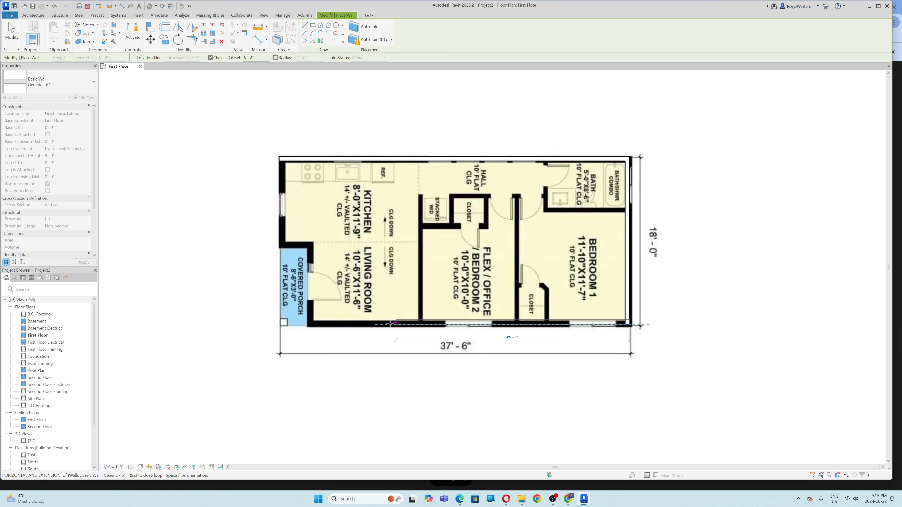
left_click(307, 323)
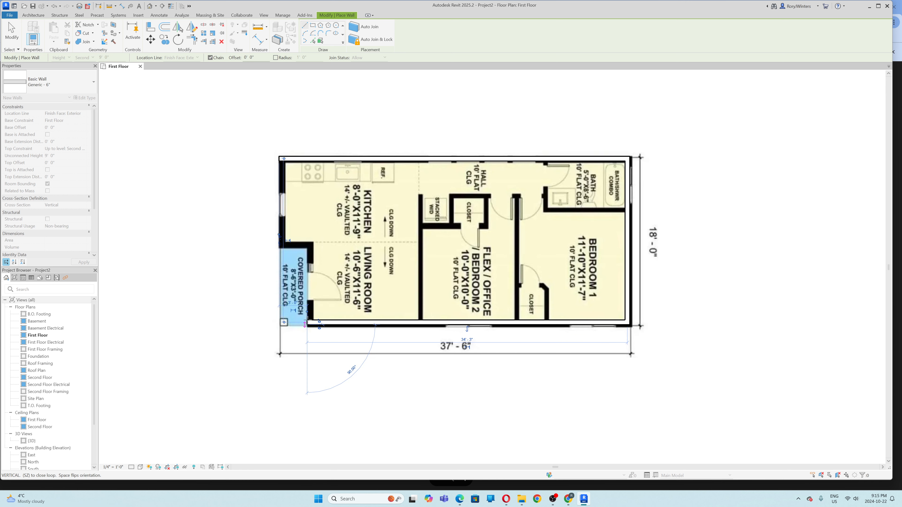
left_click(307, 248)
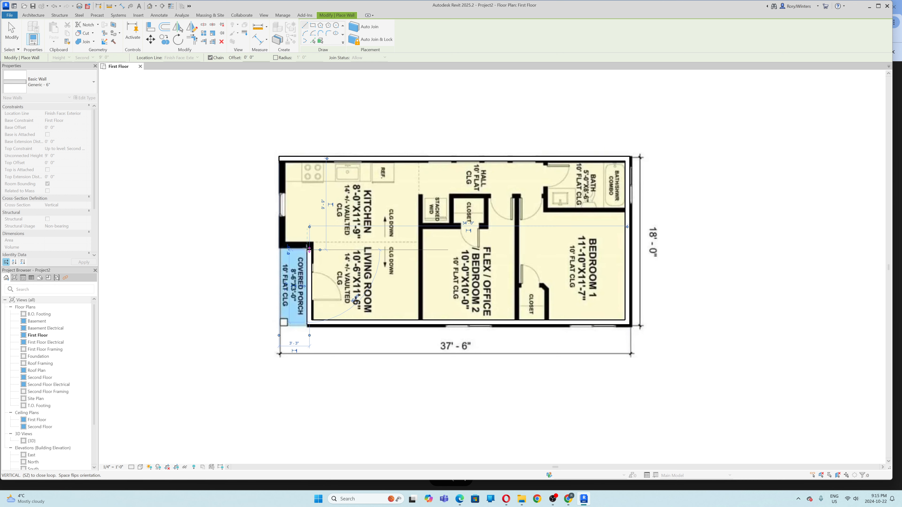
left_click(280, 247)
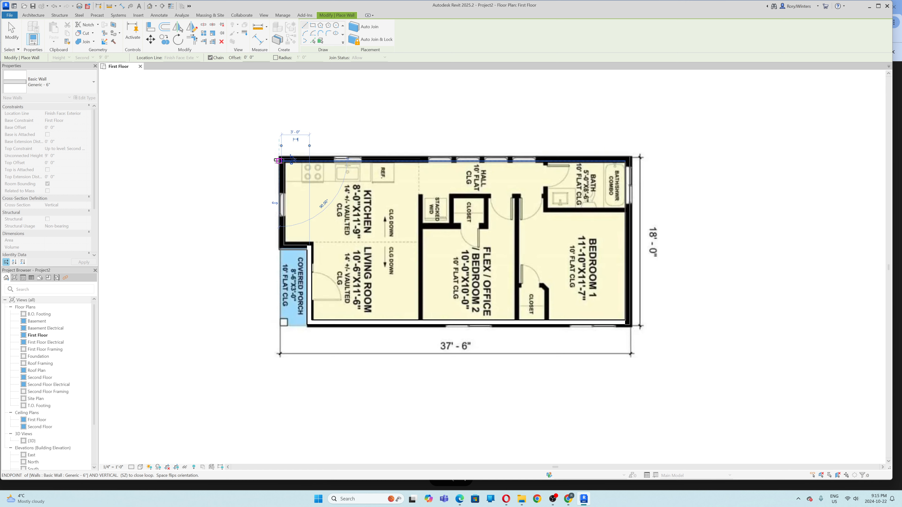
left_click(279, 161)
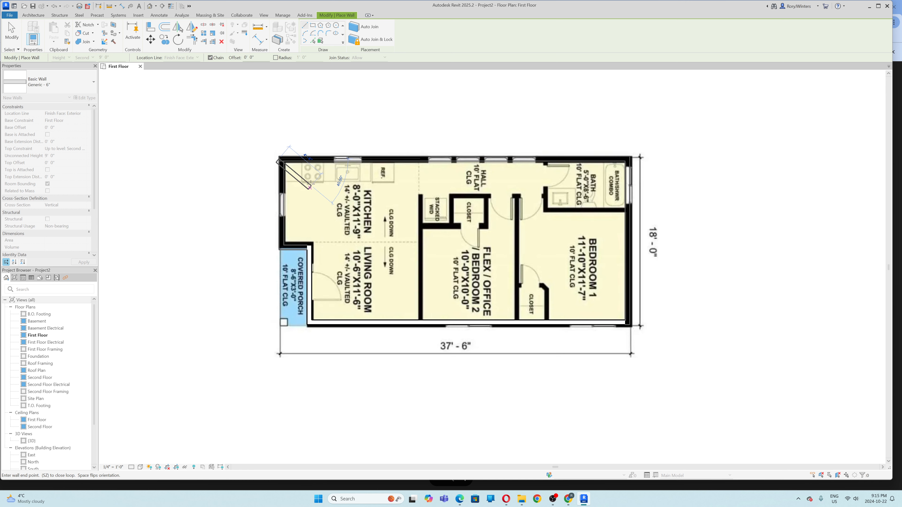
key("Escape")
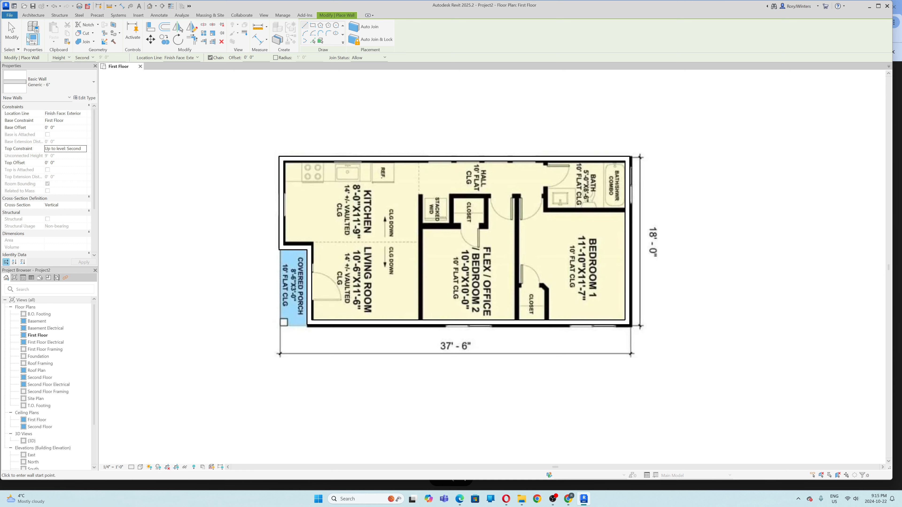
left_click(11, 28)
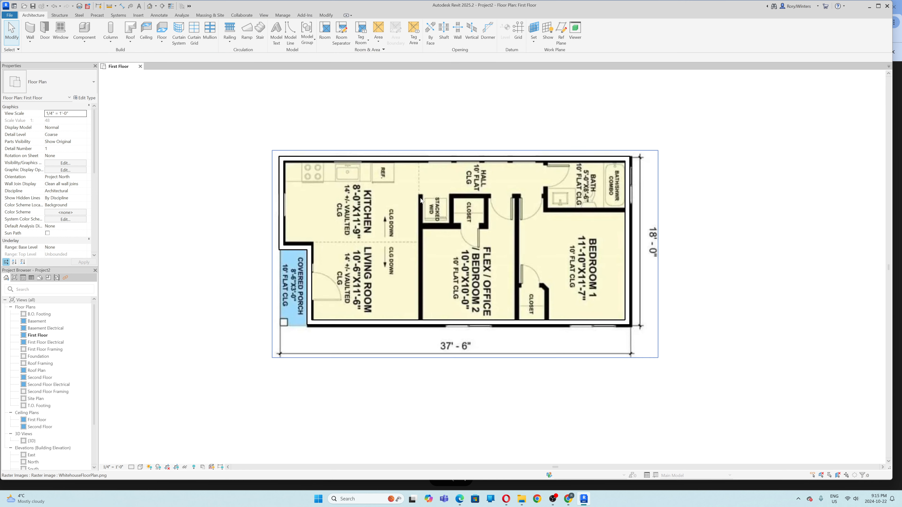
Nudge the exterior walls beside Bedroom 1 and below the living room and bedrooms outward to match the image's outline
left_click(628, 249)
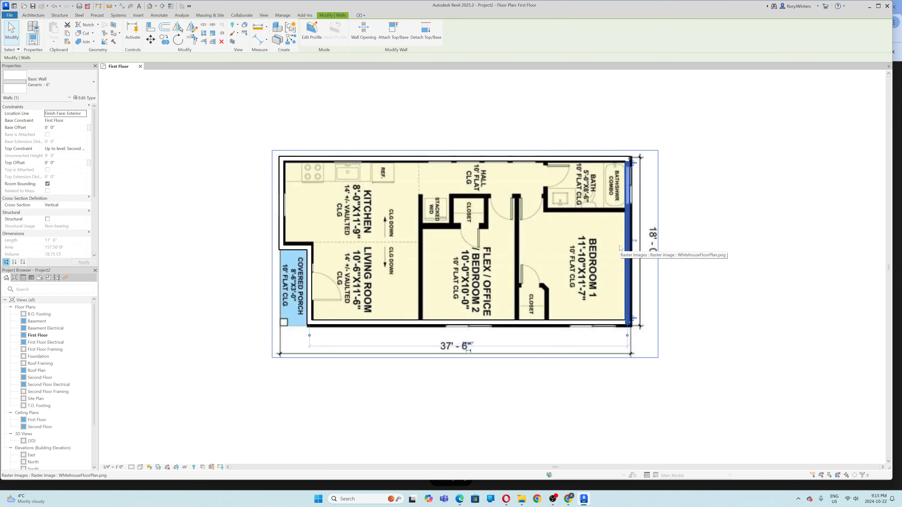
key("Right")
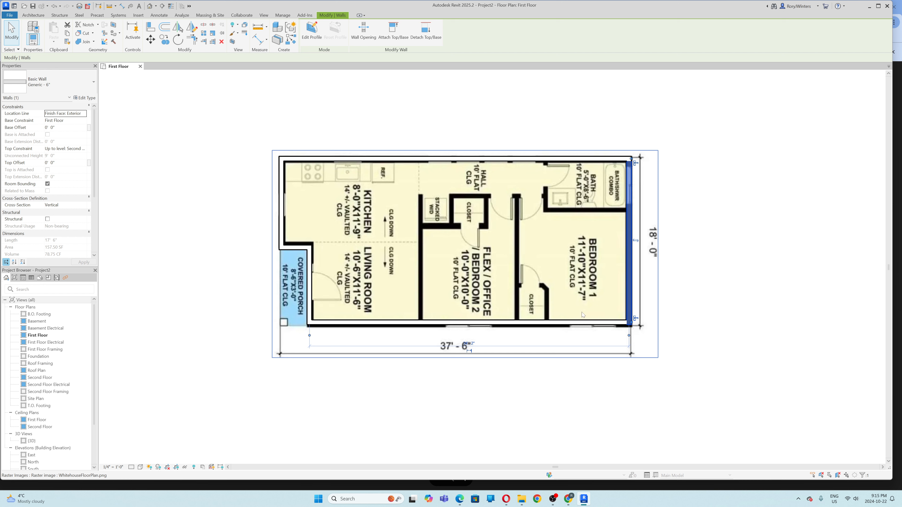
left_click(566, 324)
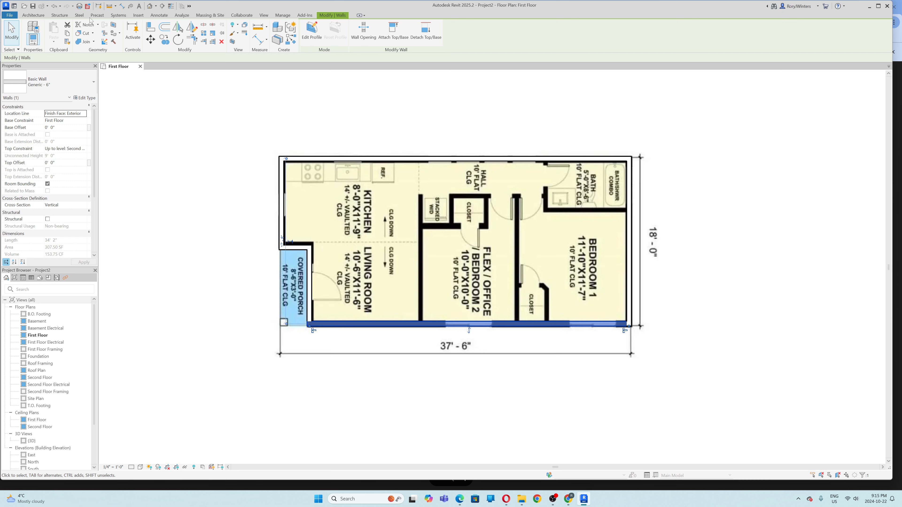
Trace the hall-side closet and bedroom wall with Generic - 4" walls, continuing around the bathroom's corner to the exterior wall beside Bedroom 1
left_click(38, 17)
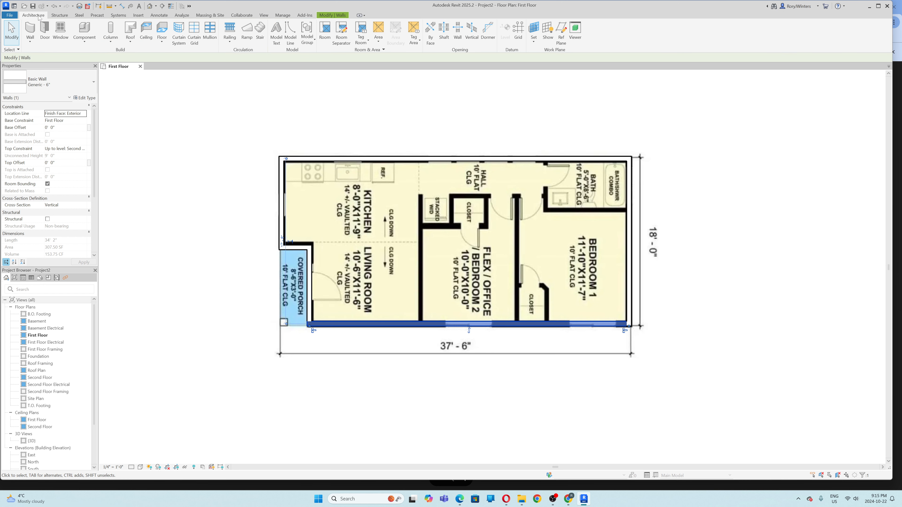
left_click(32, 32)
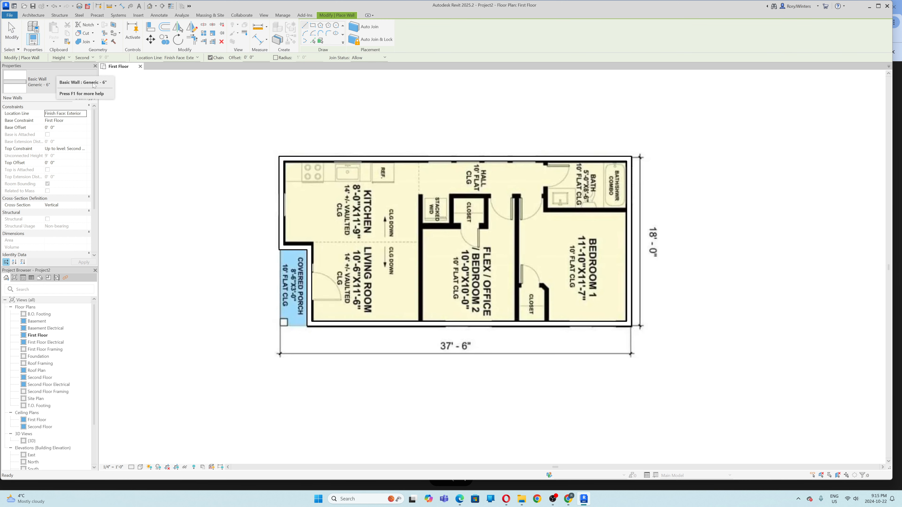
left_click(88, 77)
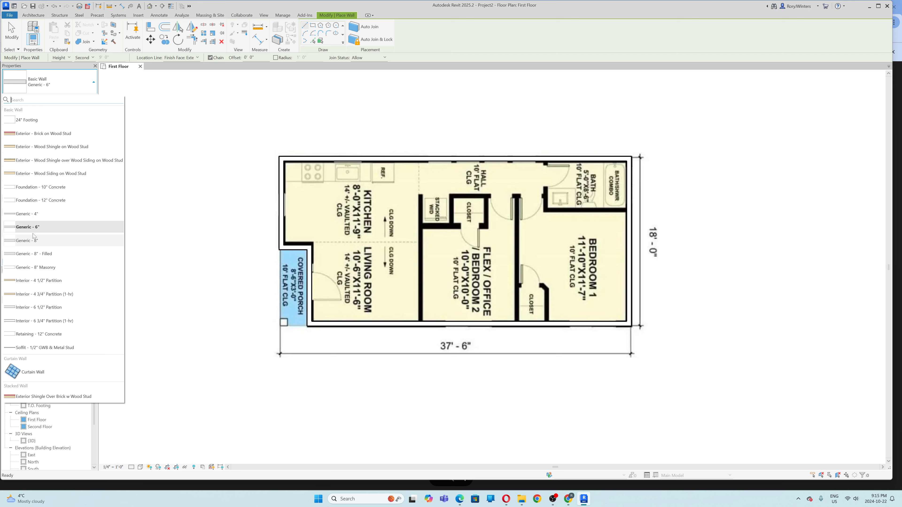
left_click(27, 214)
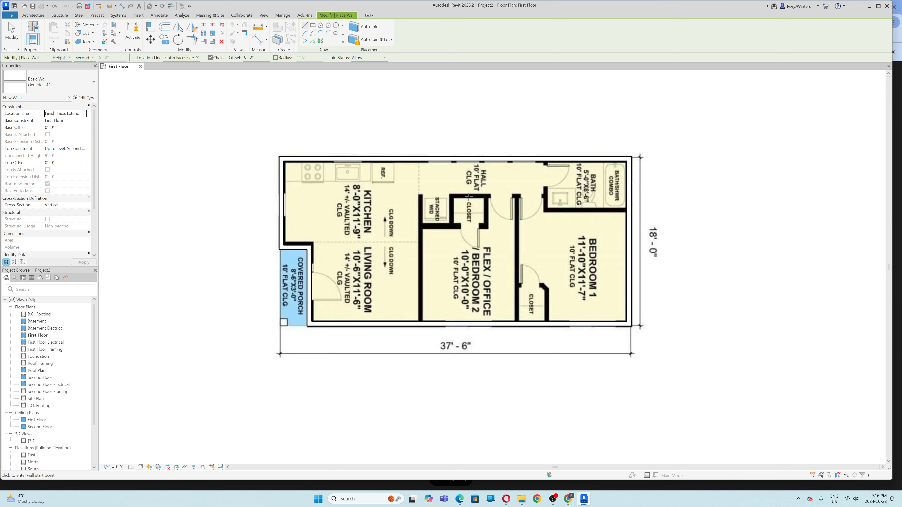
left_click(452, 196)
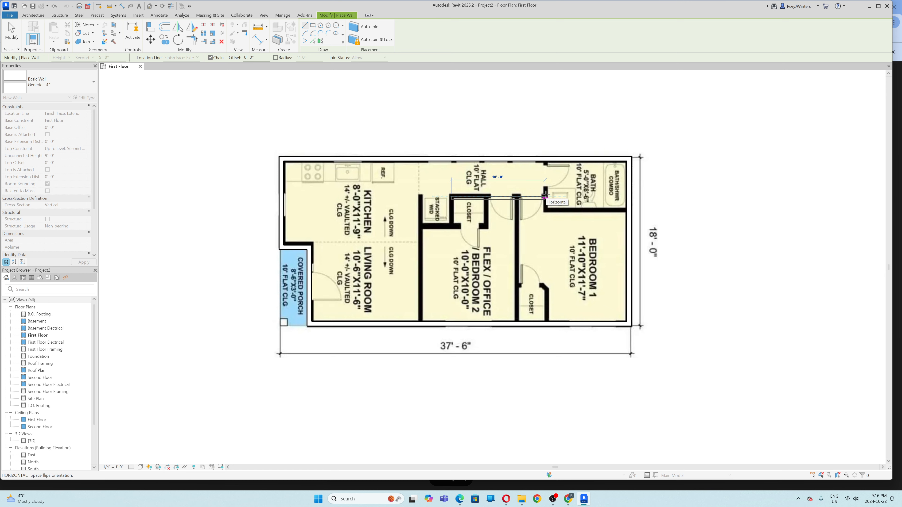
left_click(544, 197)
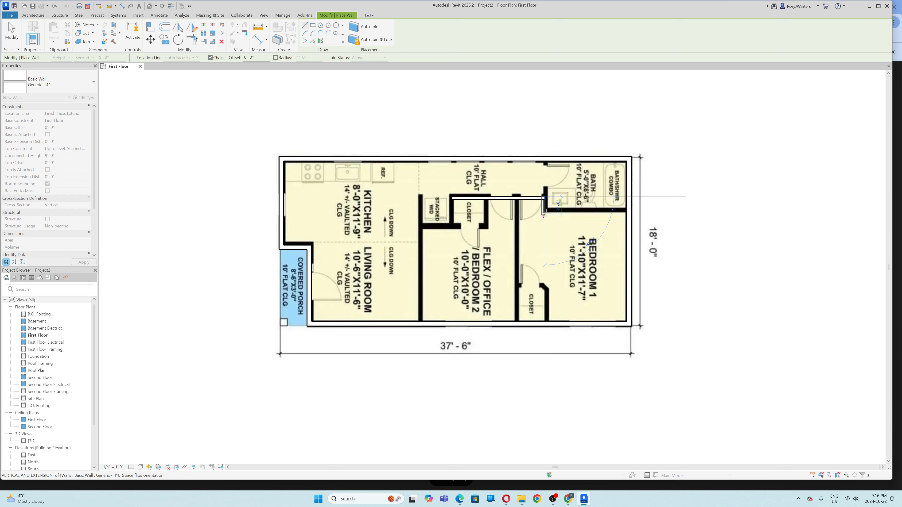
left_click(544, 213)
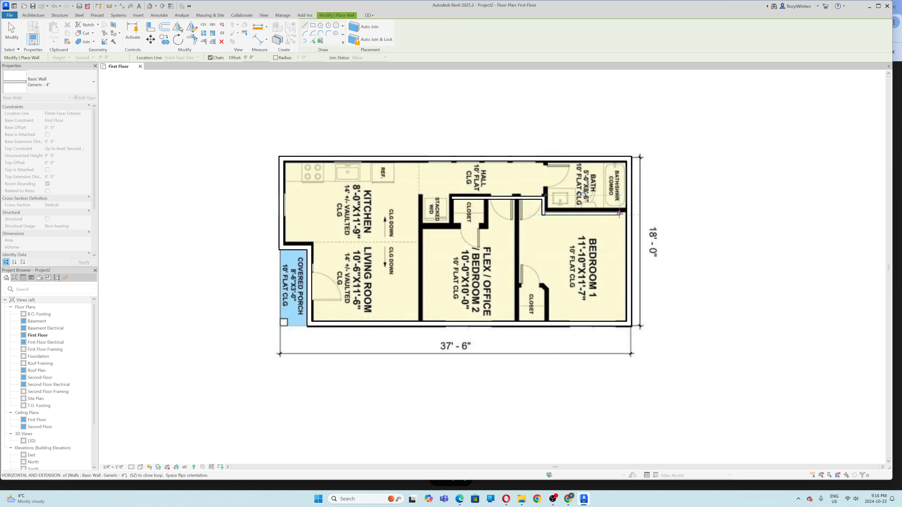
left_click(626, 215)
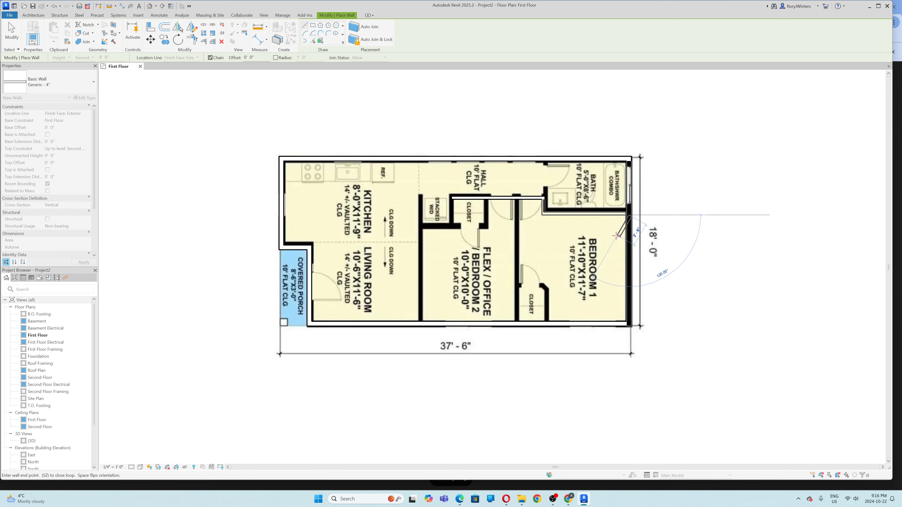
key("Escape")
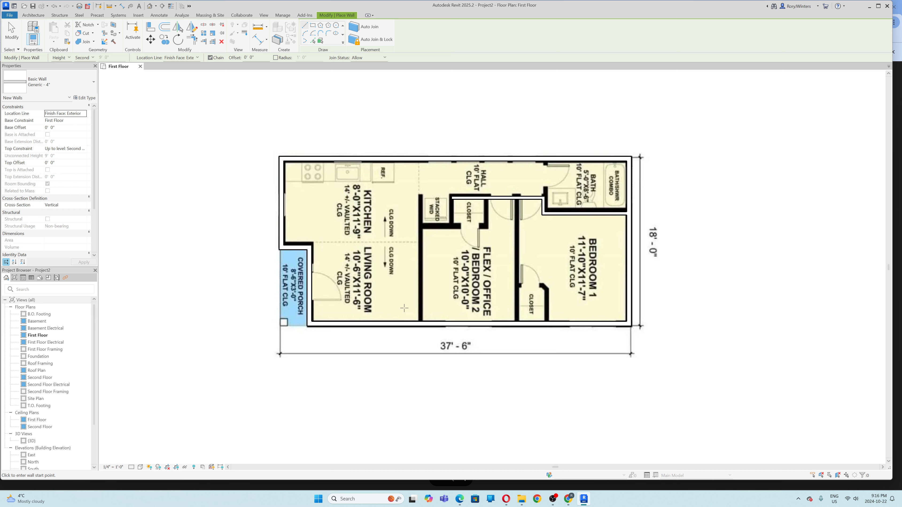
Trace the wall between the living room and Flex/Office Bedroom 2, from the exterior wall up past the stacked washer/dryer
left_click(421, 321)
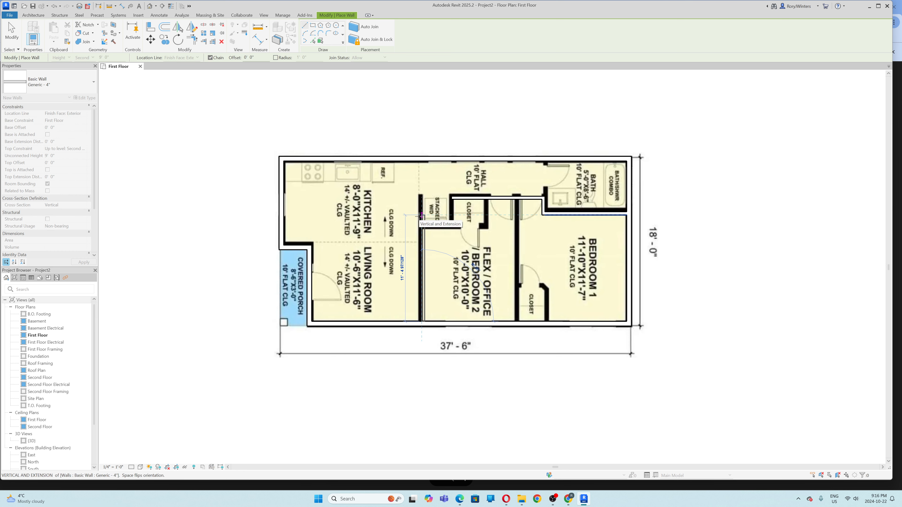
left_click(421, 196)
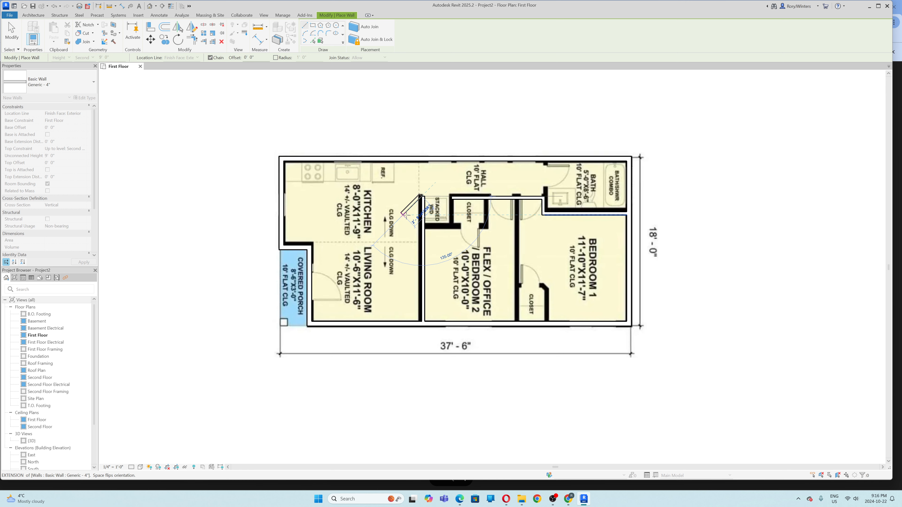
key("Escape")
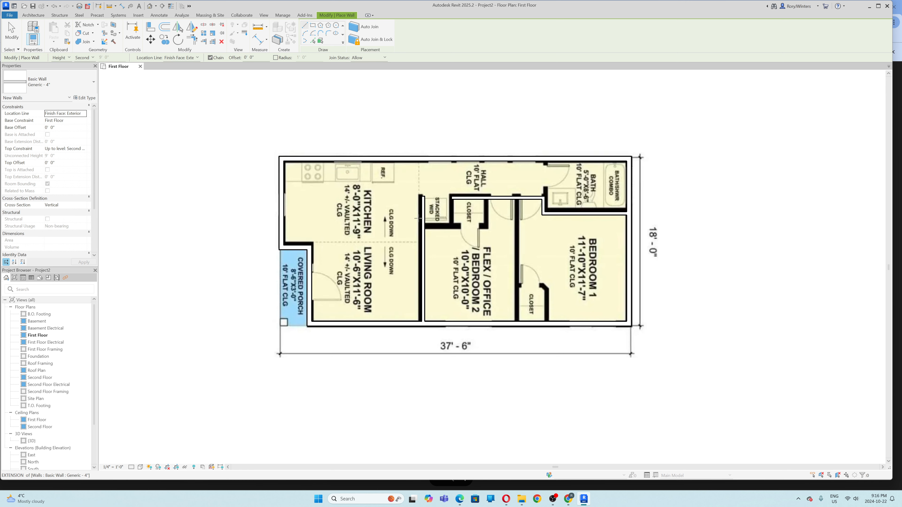
Trace the wall behind the washer/dryer and Bedroom 2 closet, plus the closet's two side walls up to the hall wall
left_click(425, 227)
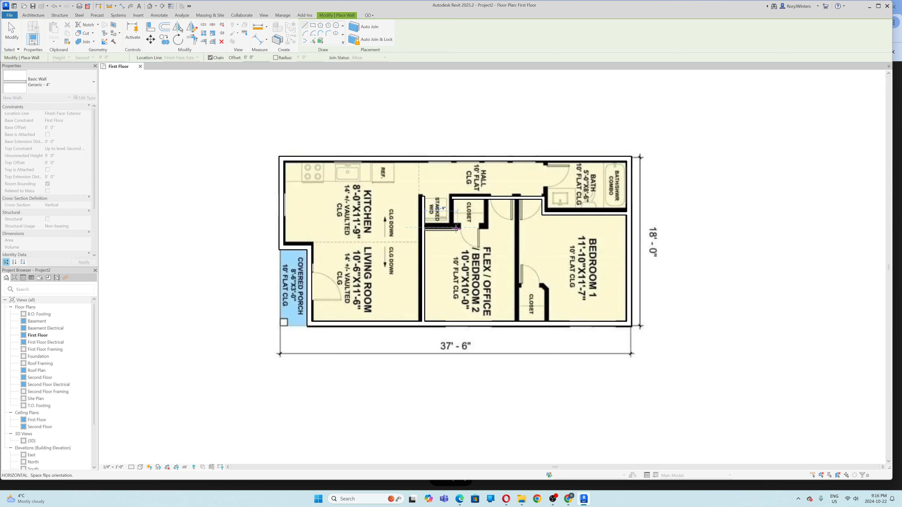
left_click(490, 228)
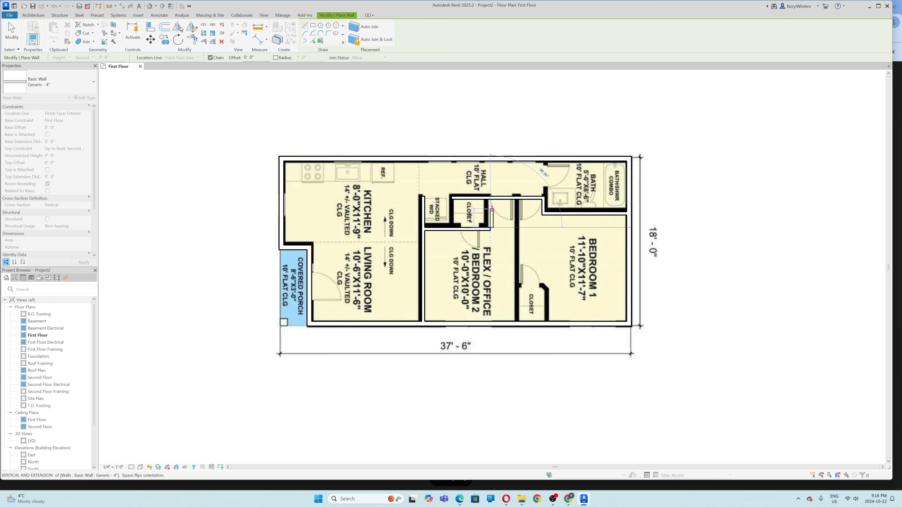
left_click(490, 199)
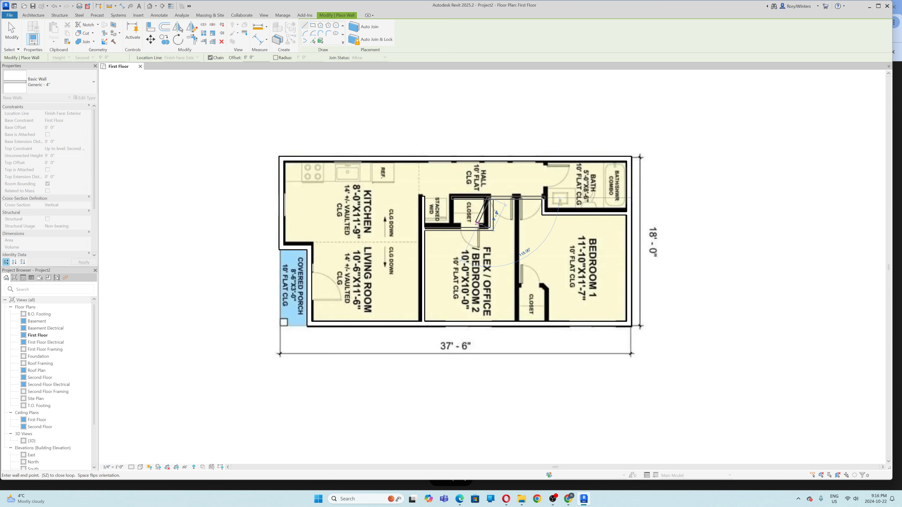
key("Escape")
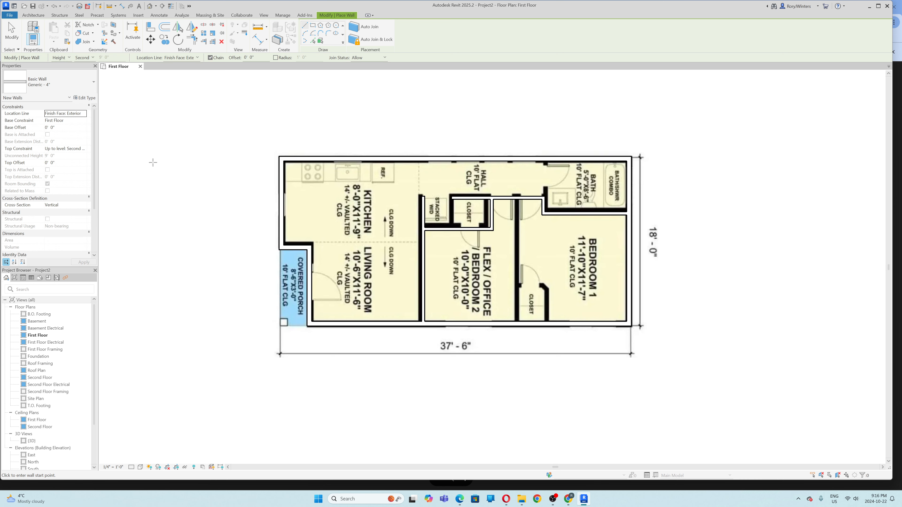
left_click(451, 198)
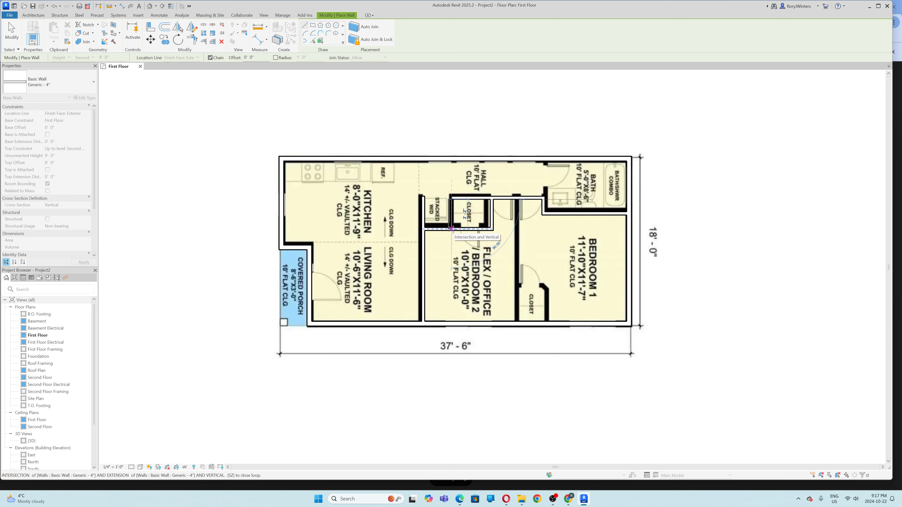
left_click(451, 231)
key("Escape")
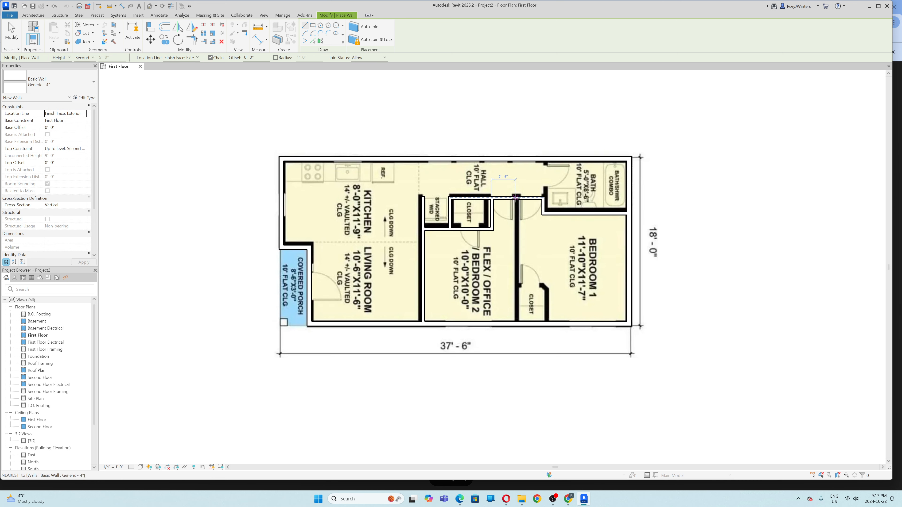
Trace the dividing wall between Bedroom 2 and Bedroom 1, from the hall wall to the exterior wall
left_click(514, 198)
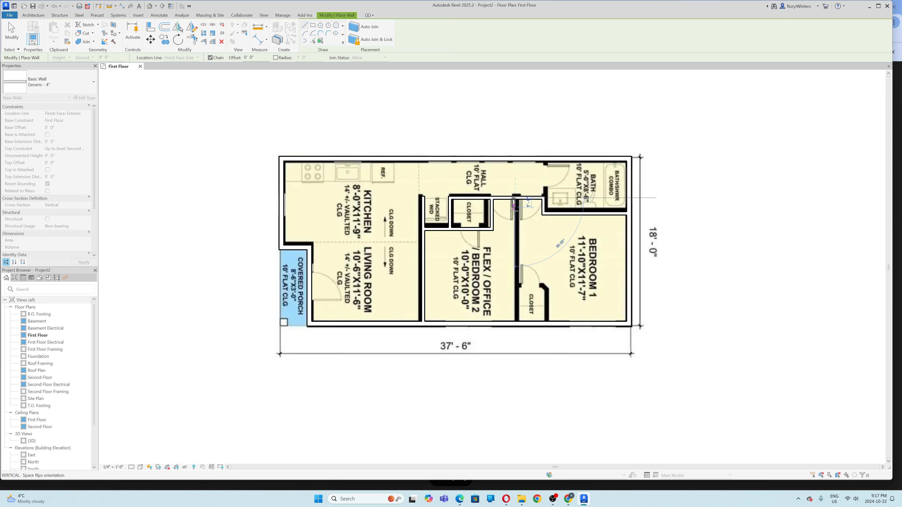
left_click(513, 322)
key("Escape")
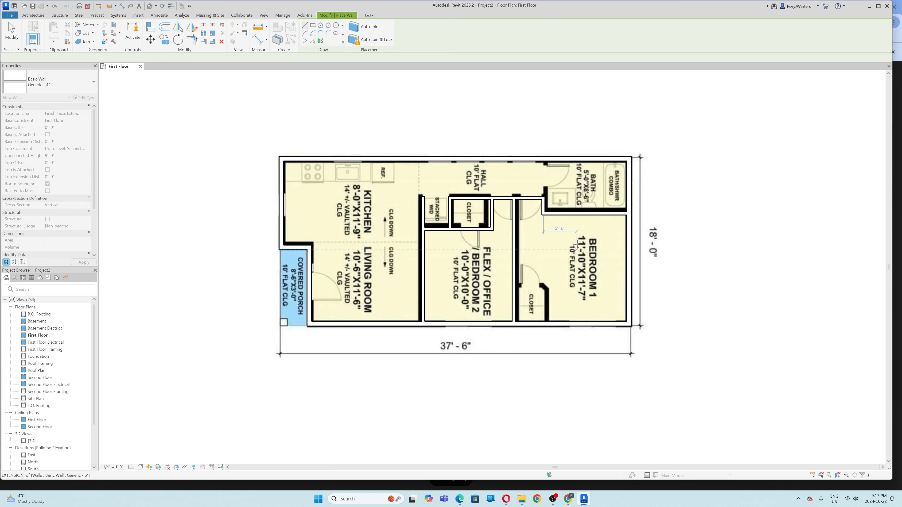
Trace the Bedroom 1 closet walls with the angled corner, from the exterior wall to the wall dividing the bedrooms
left_click(545, 321)
left_click(546, 287)
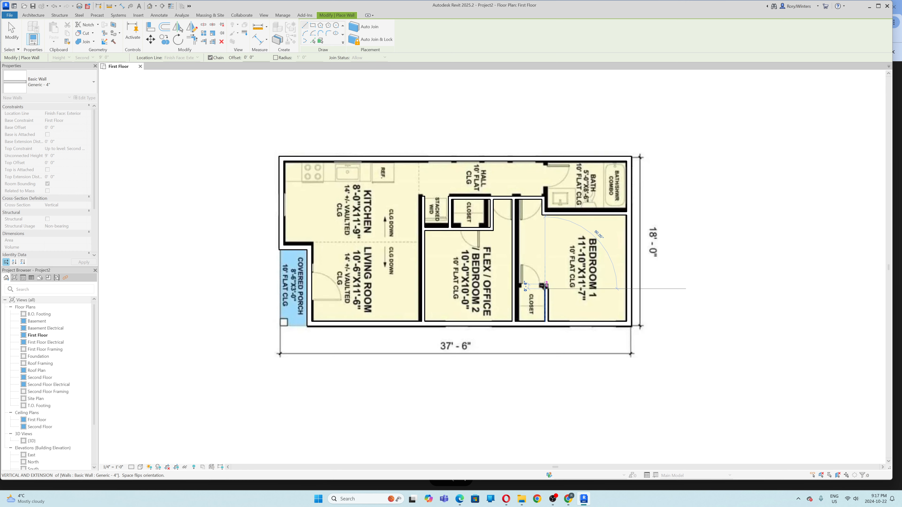
left_click(541, 285)
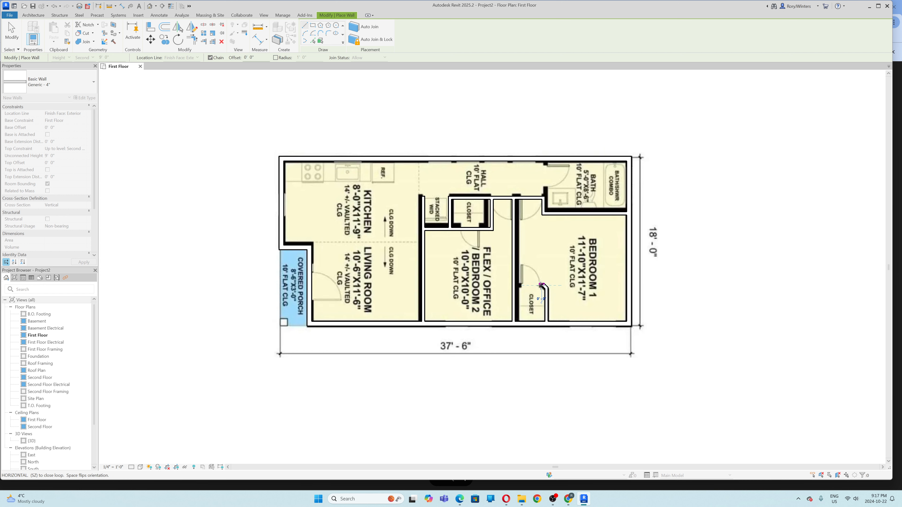
left_click(515, 285)
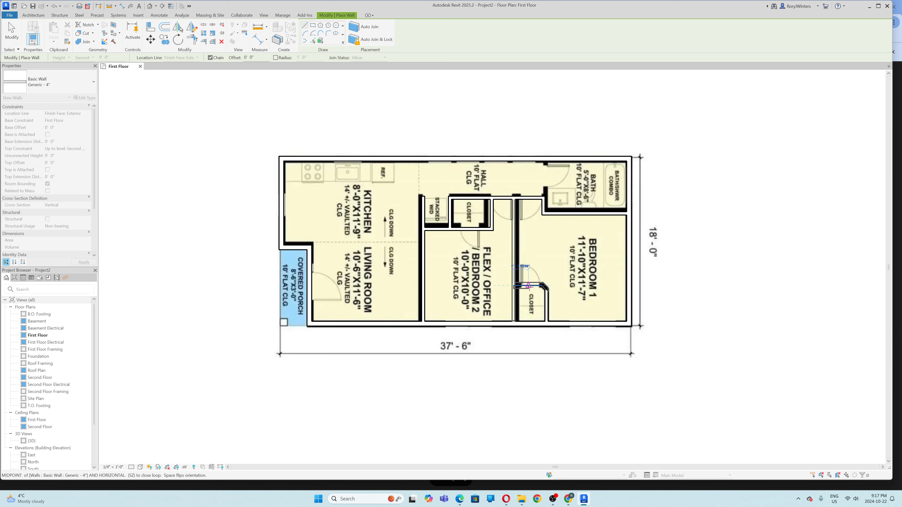
key("Escape")
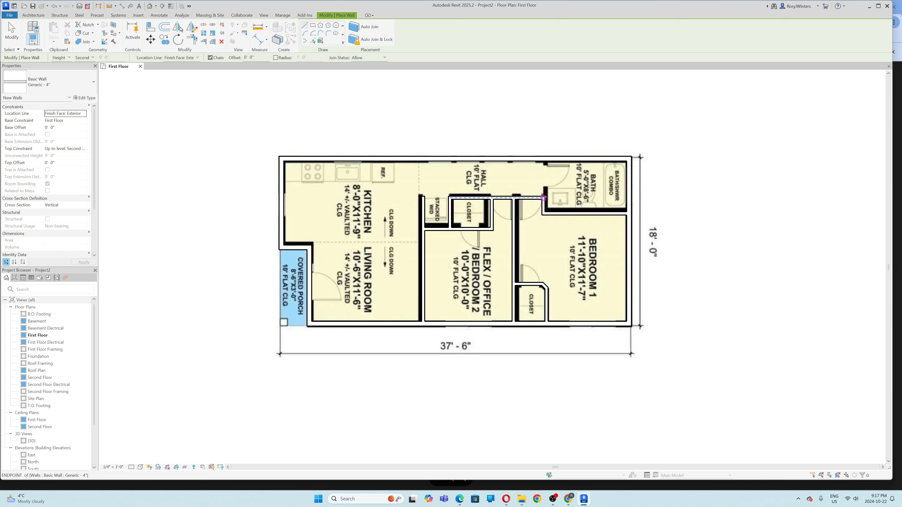
Trace the wall between the hall and the bathroom, from the hall wall's end to the exterior wall
left_click(543, 198)
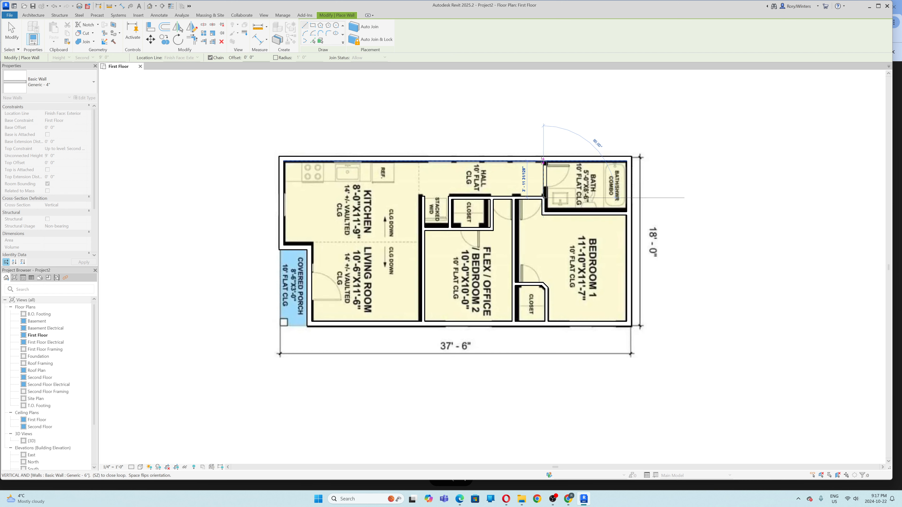
left_click(543, 160)
key("Escape")
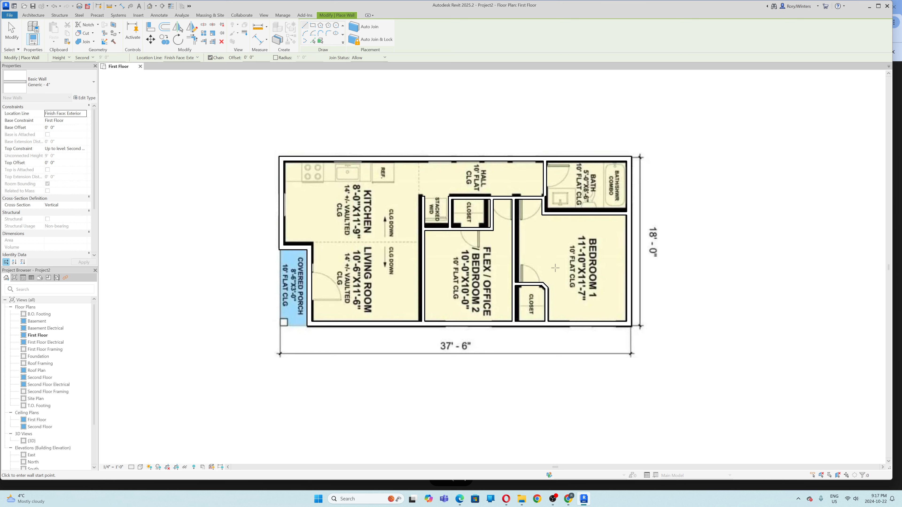
key("Escape")
Nudge both wall segments along the bathroom's hall side toward the hall to match the image
left_click(544, 182)
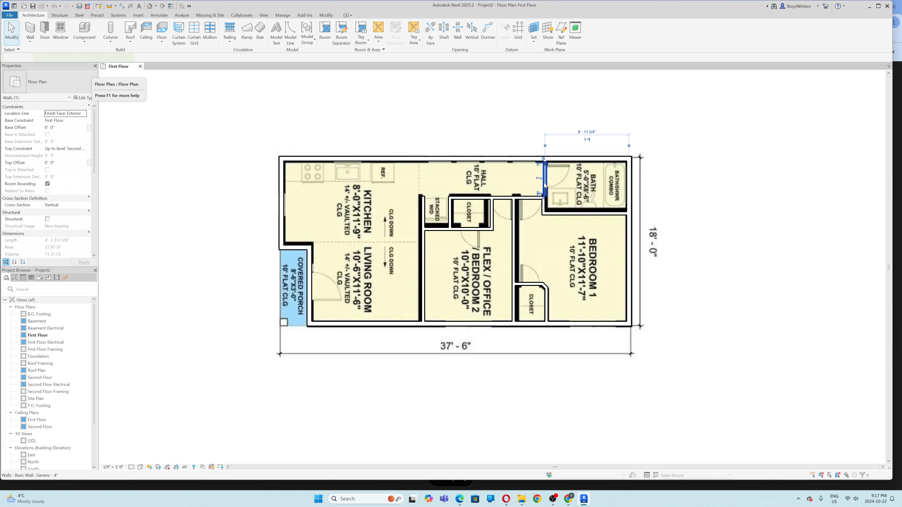
key("Left")
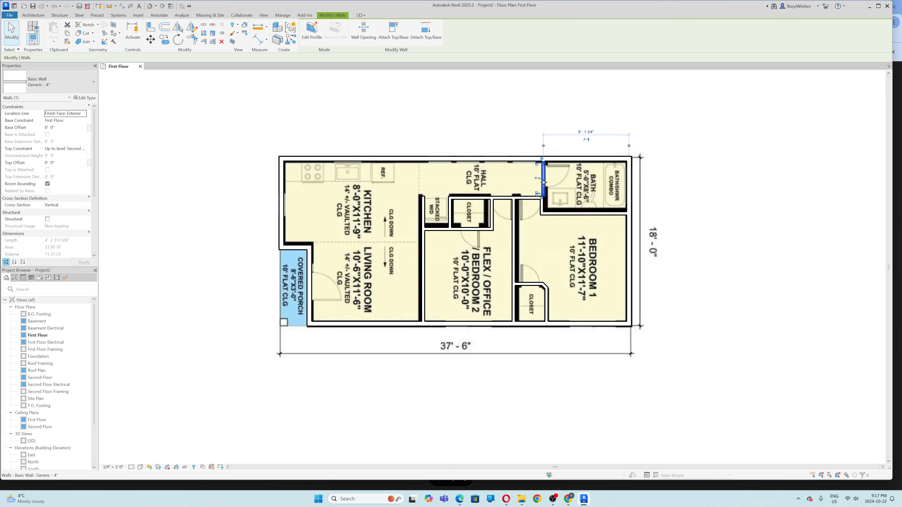
left_click(542, 206)
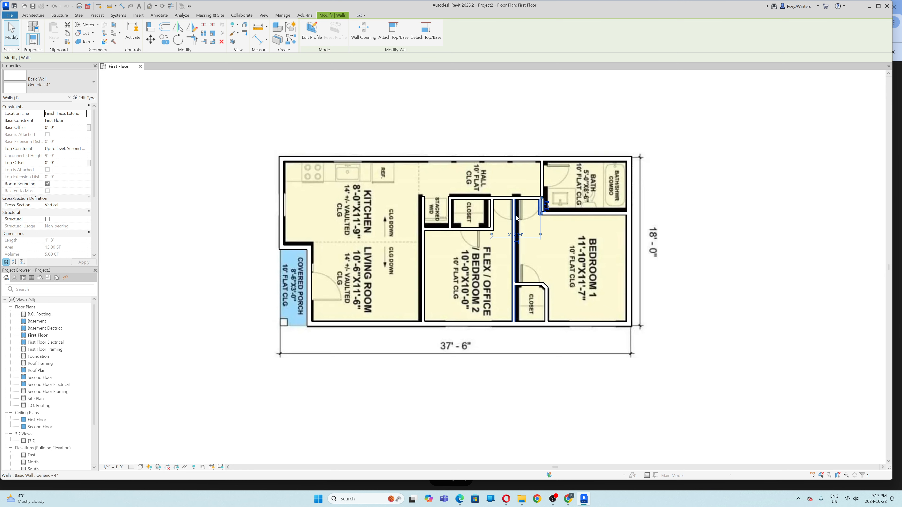
Nudge the wall between the bedrooms toward Bedroom 1 and the wall beside Bedroom 2 toward the living room to match the image
left_click(514, 226)
left_click_drag(515, 226, 513, 223)
key("Right")
key("Right")
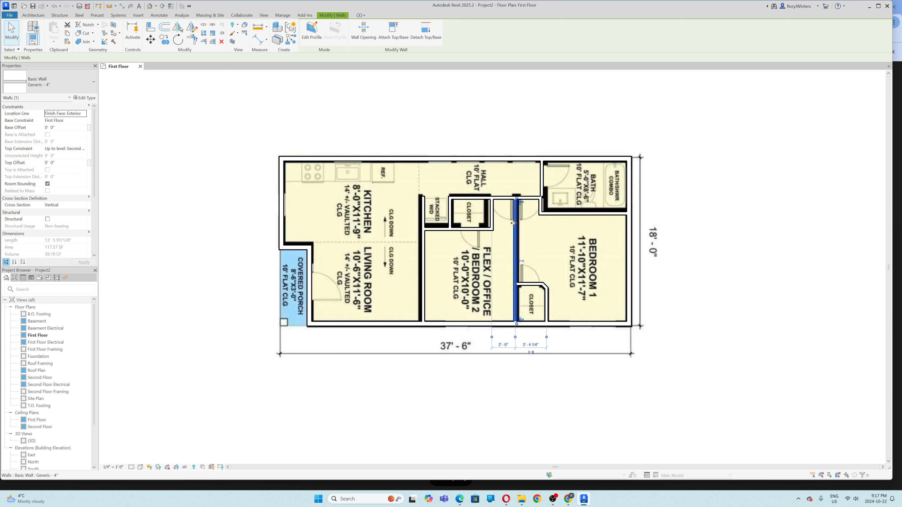
key("Right")
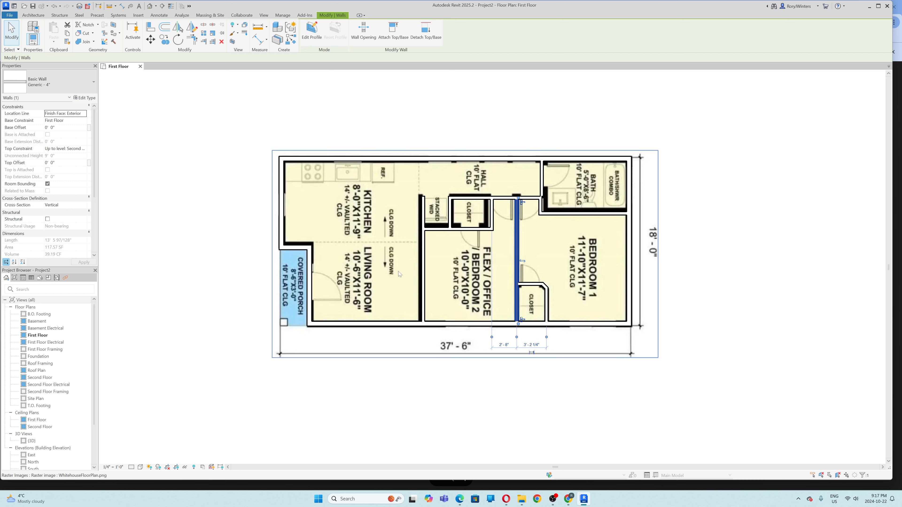
left_click(424, 257)
key("Left")
key("Left")
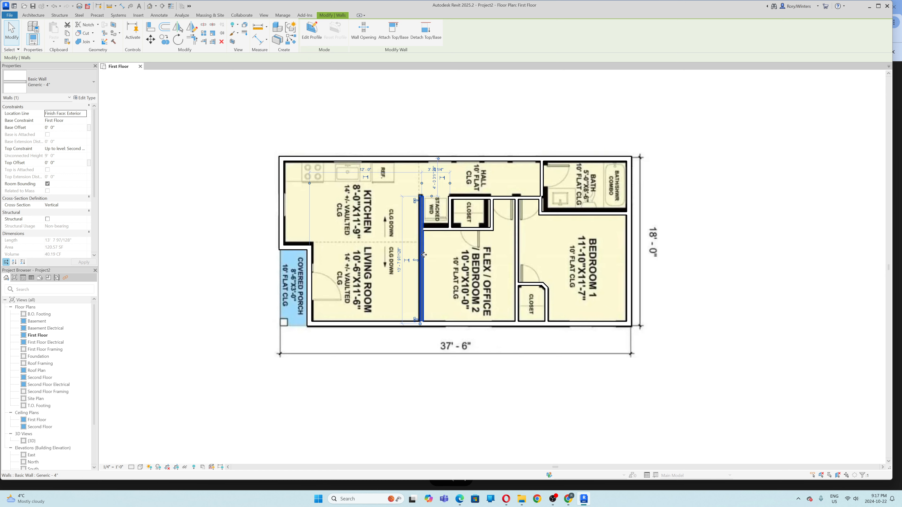
Nudge the wall behind the washer/dryer and Bedroom 2 closet and the long hall wall toward the hall to match the image
left_click(440, 229)
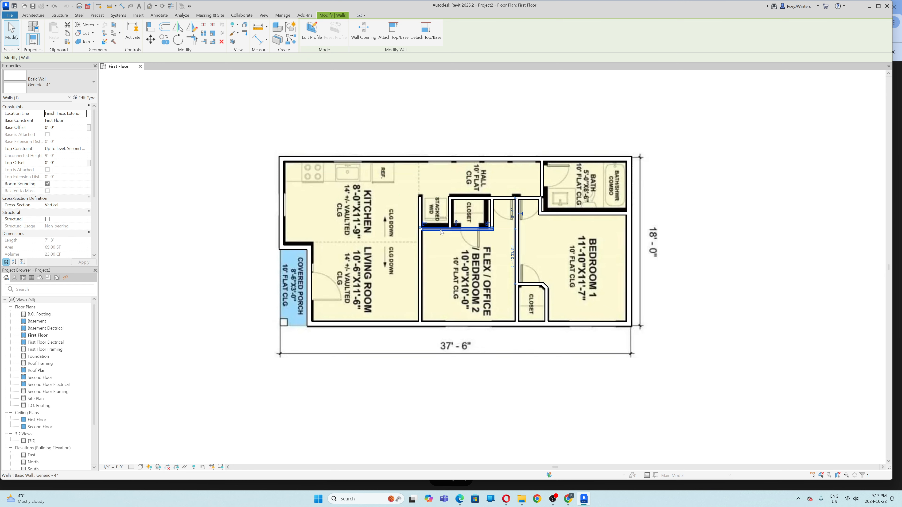
key("Up")
key("Up")
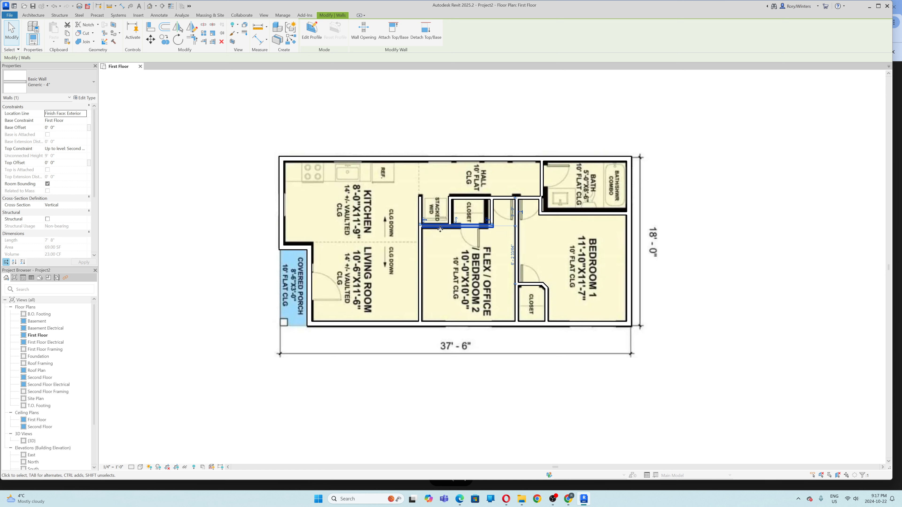
left_click(468, 199)
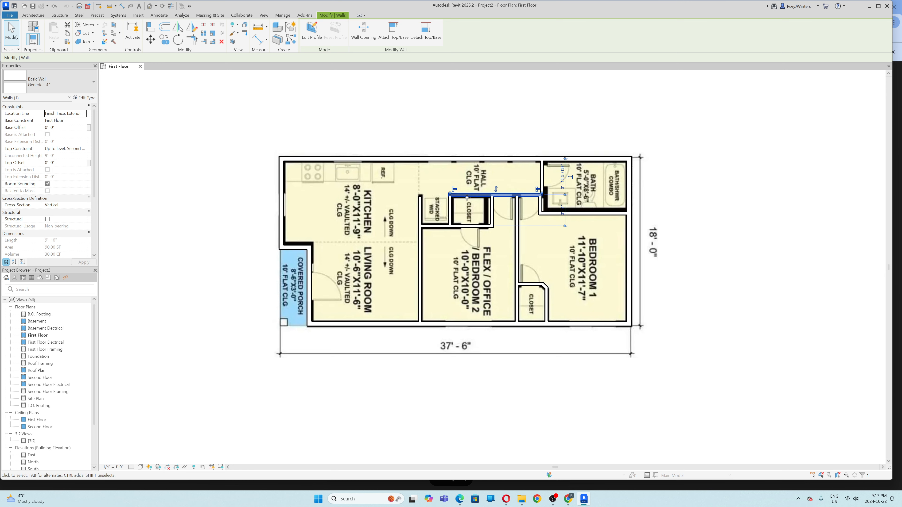
Nudge the two side walls of the closet beside the washer/dryer inward to match the image
left_click(451, 212)
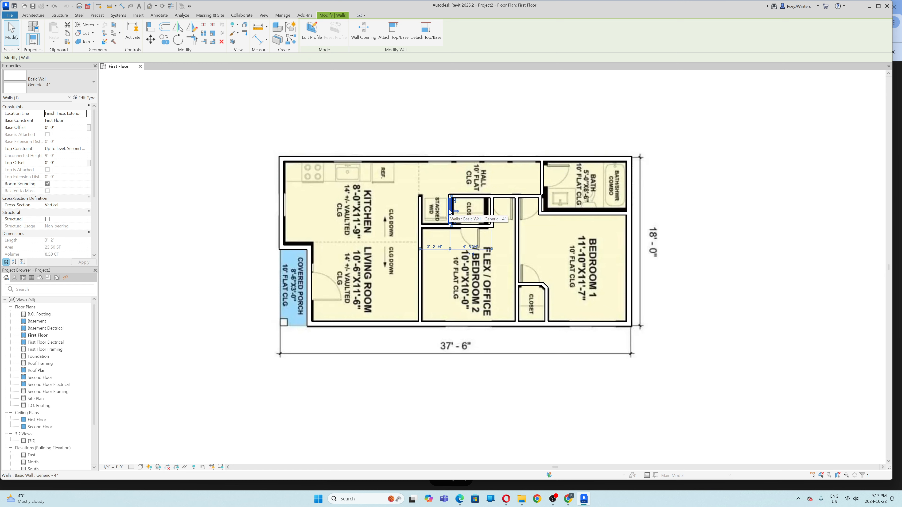
key("Right")
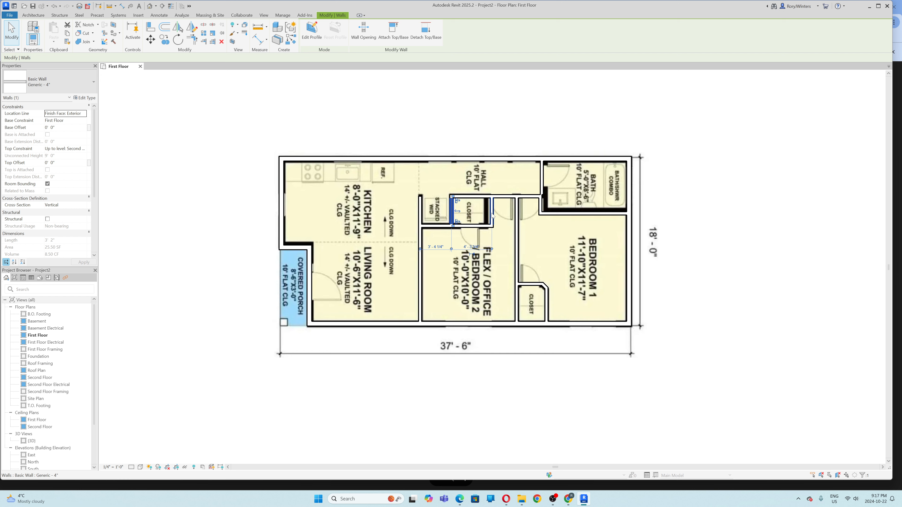
left_click(492, 214)
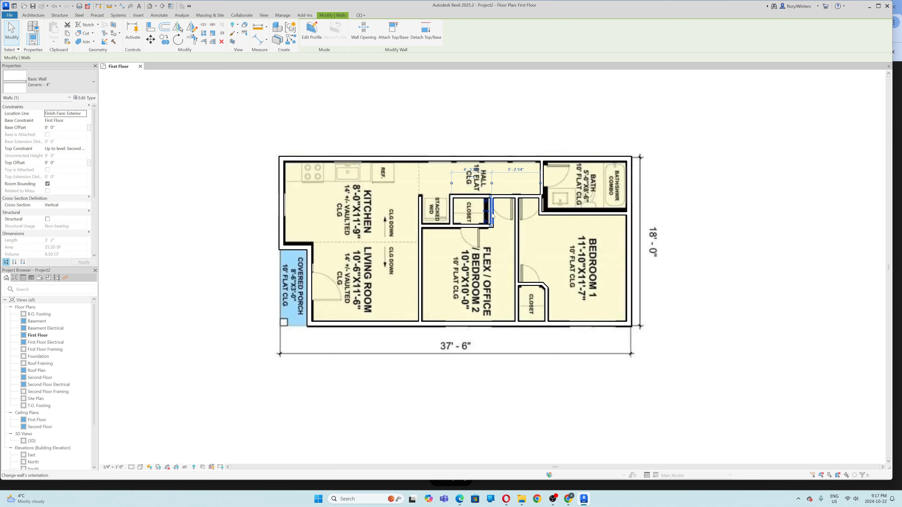
key("Left")
key("Left")
key("Left")
key("Left")
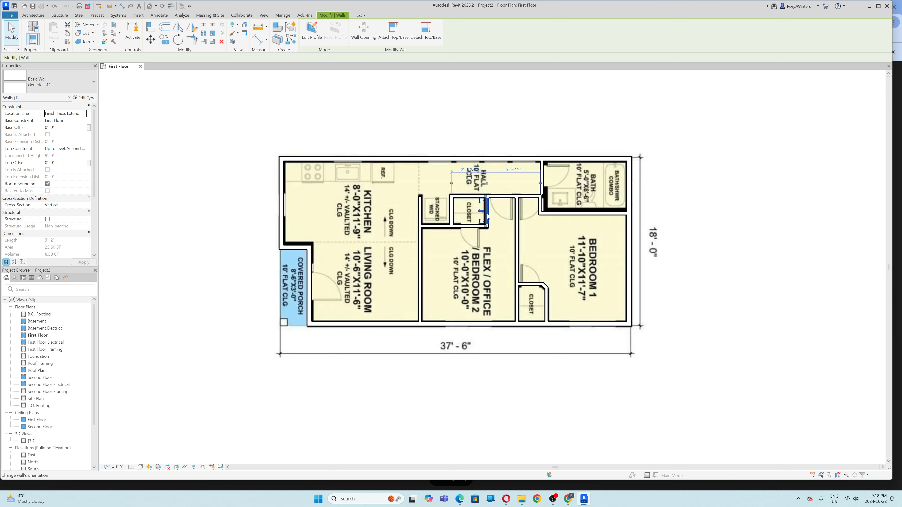
key("Left")
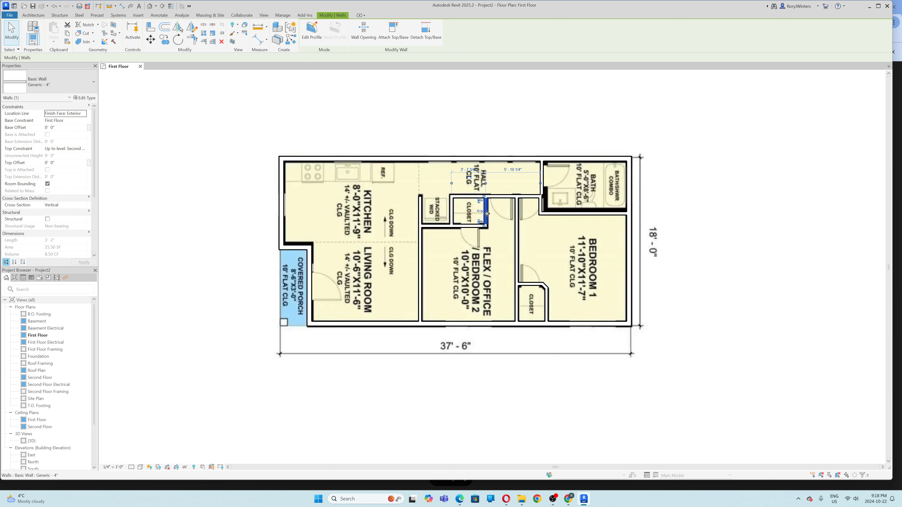
Extend the hall end of the wall between the living room and the stacked washer/dryer to match the image
left_click(420, 200)
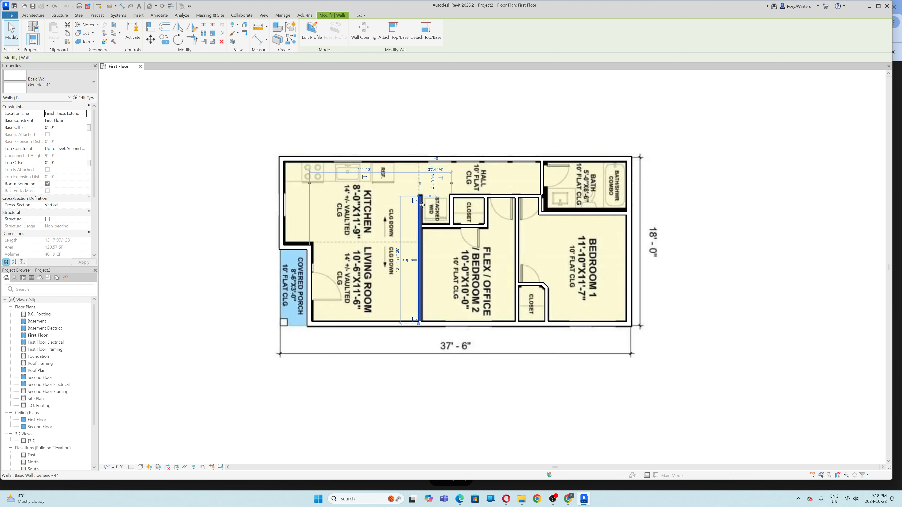
scroll(422, 205, "up", 2)
scroll(422, 205, "up", 3)
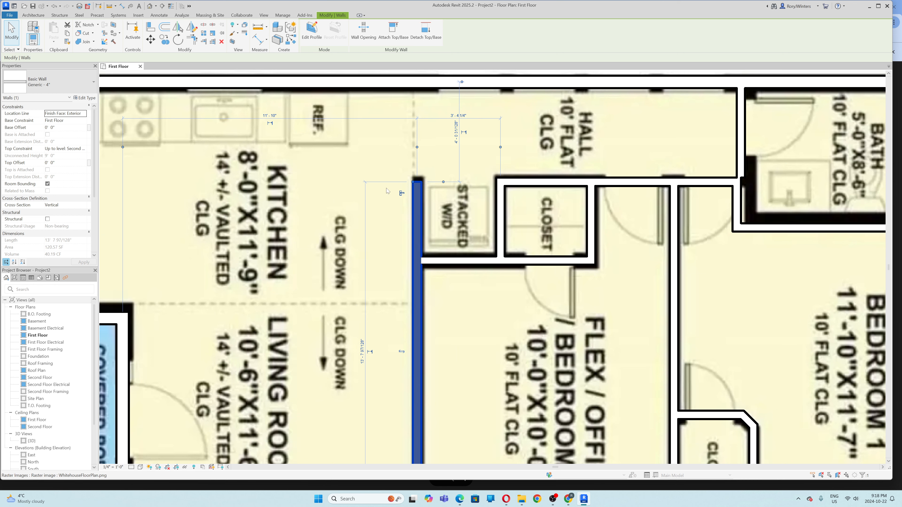
left_click_drag(413, 183, 413, 178)
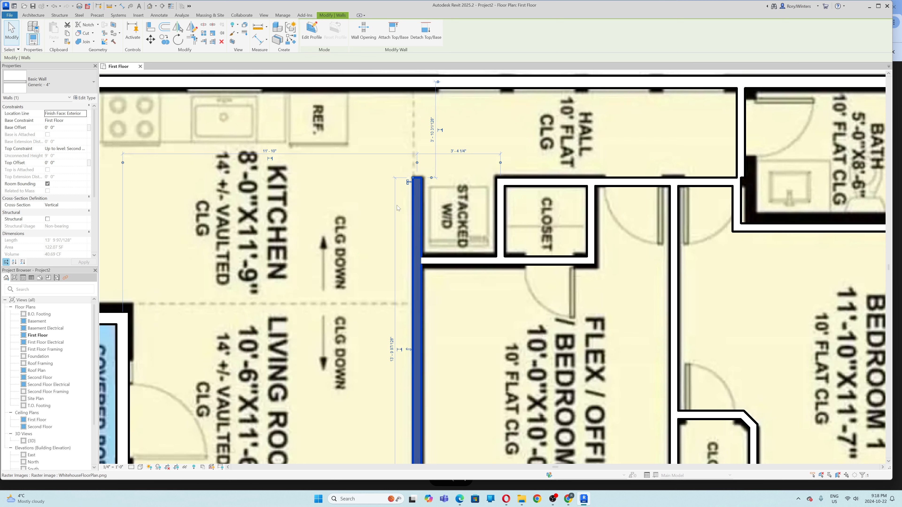
left_click(371, 197)
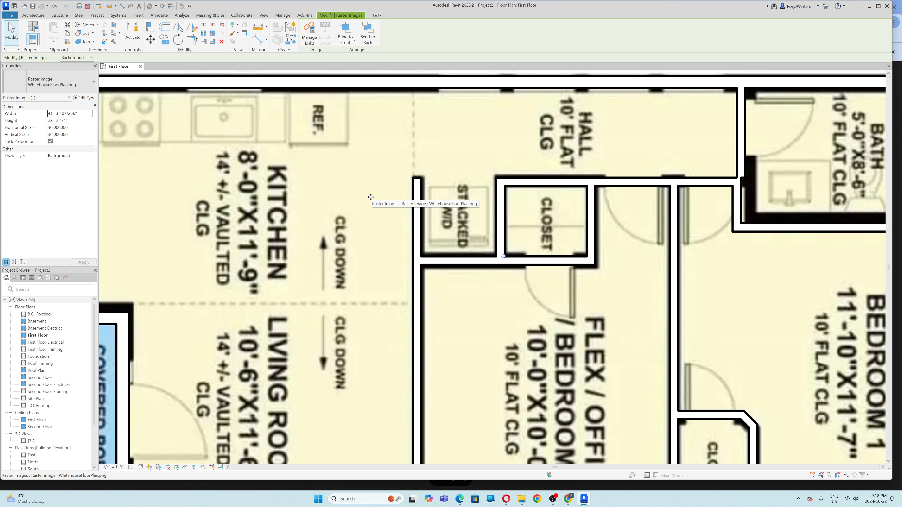
Examine the traced exterior and interior walls in the default 3D view, and return to the First Floor plan
scroll(390, 186, "down", 2)
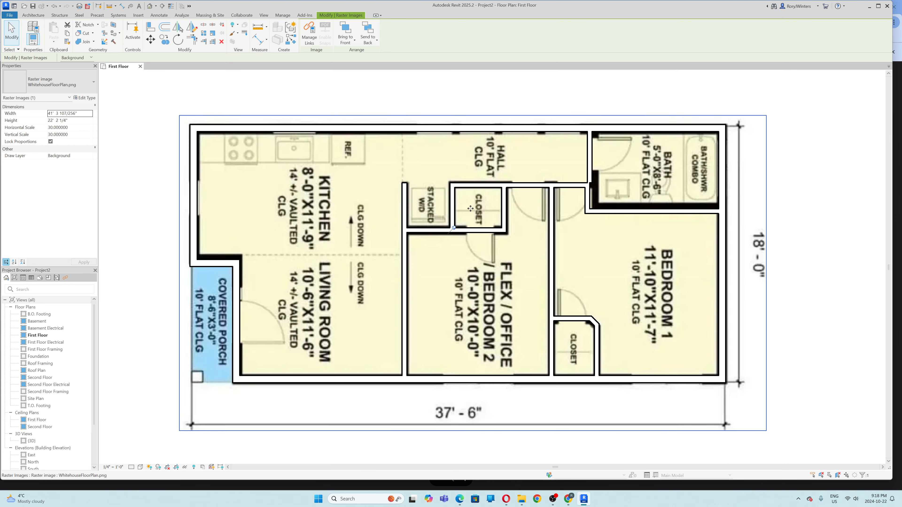
scroll(604, 253, "down", 1)
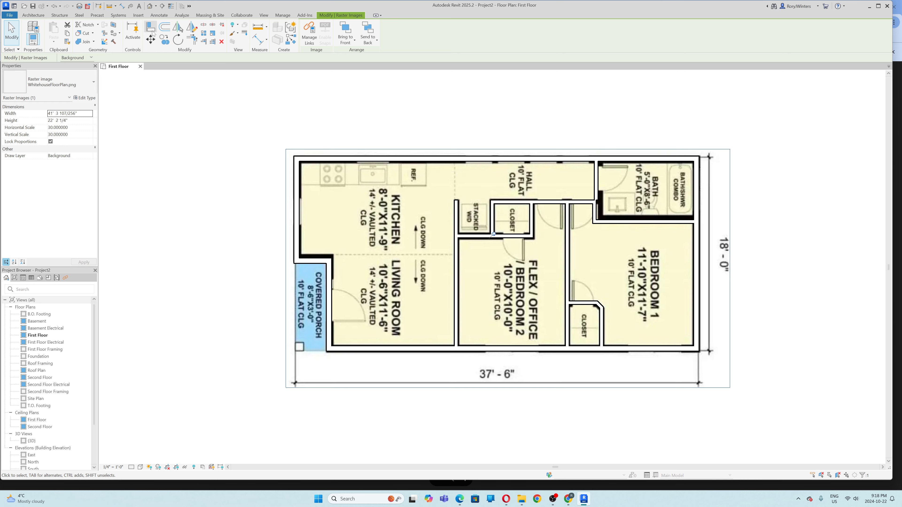
left_click(150, 7)
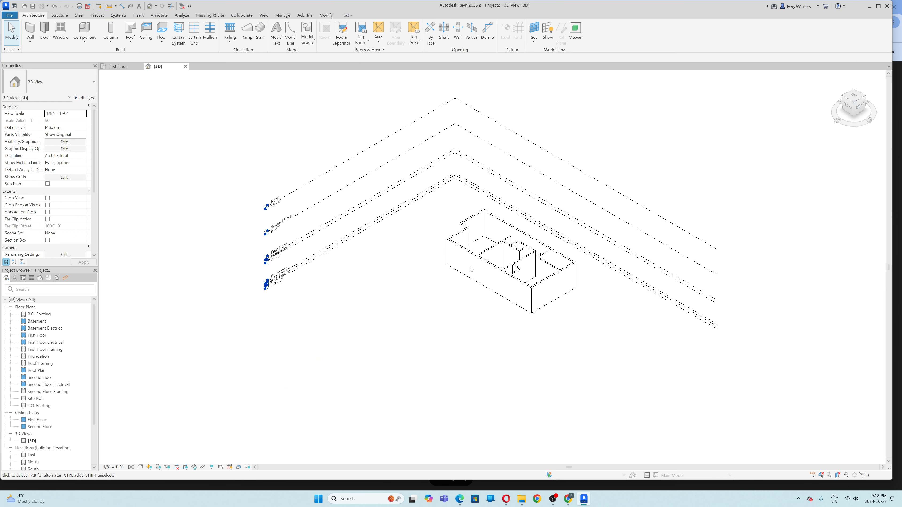
scroll(521, 247, "up", 5)
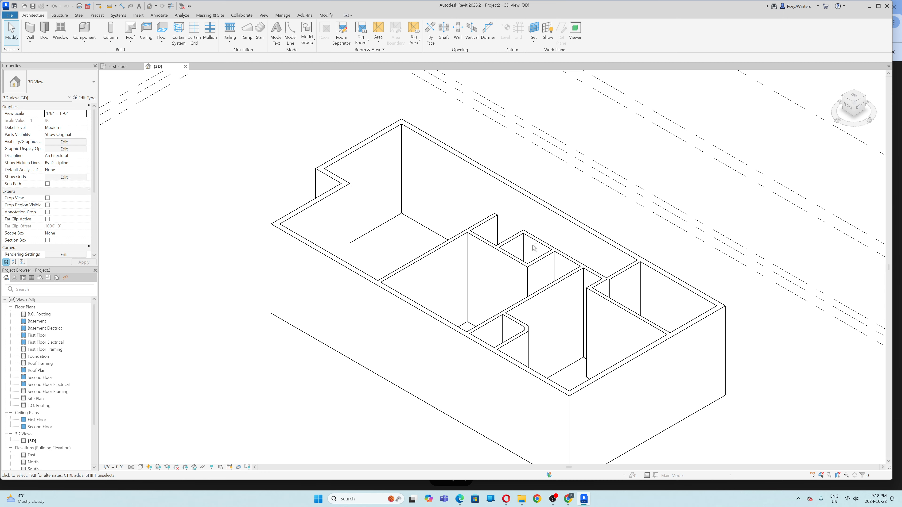
middle_click_drag(534, 248, 570, 304, "shift")
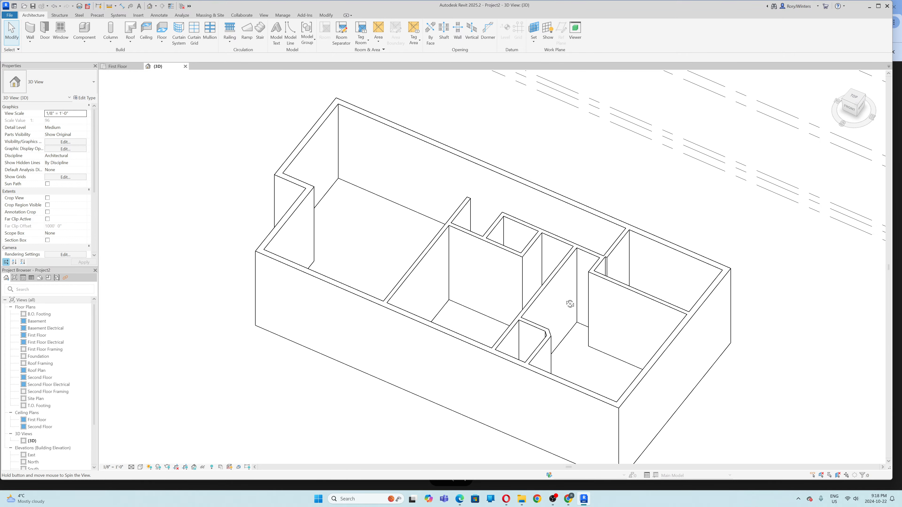
left_click(118, 66)
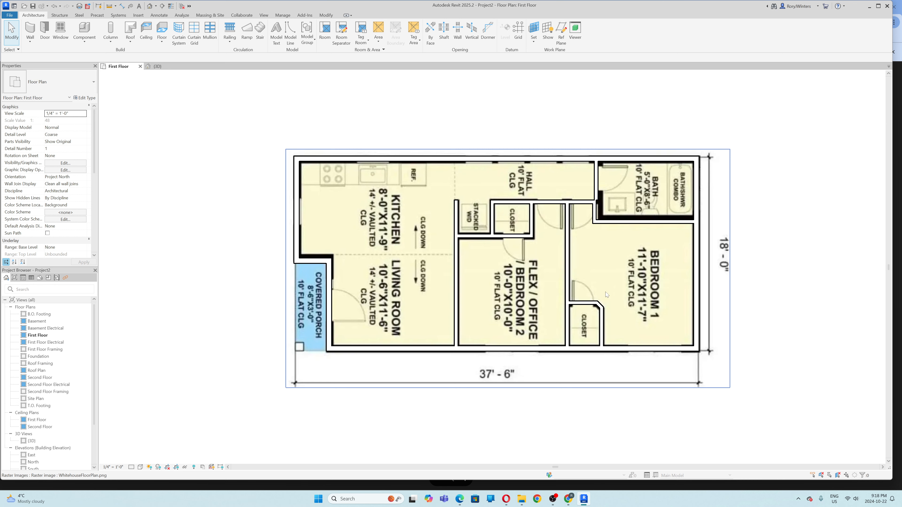
scroll(450, 266, "down", 4)
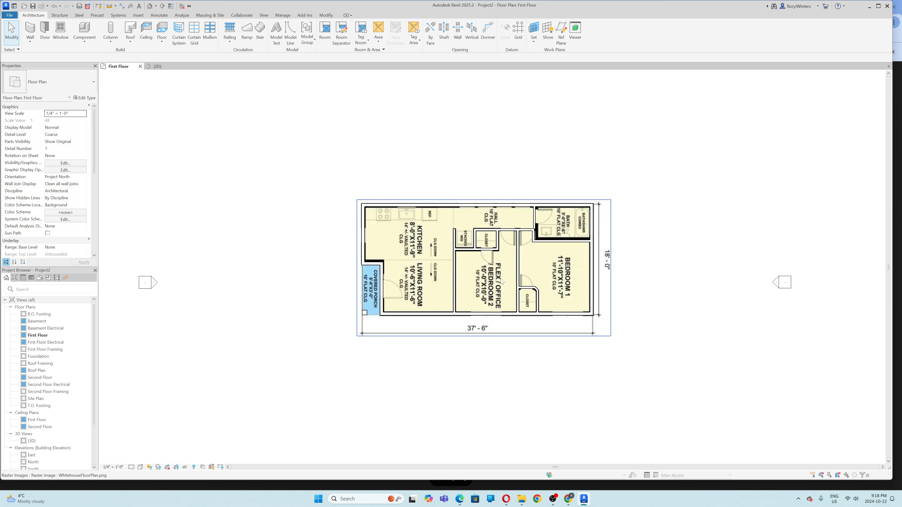
left_click(563, 273)
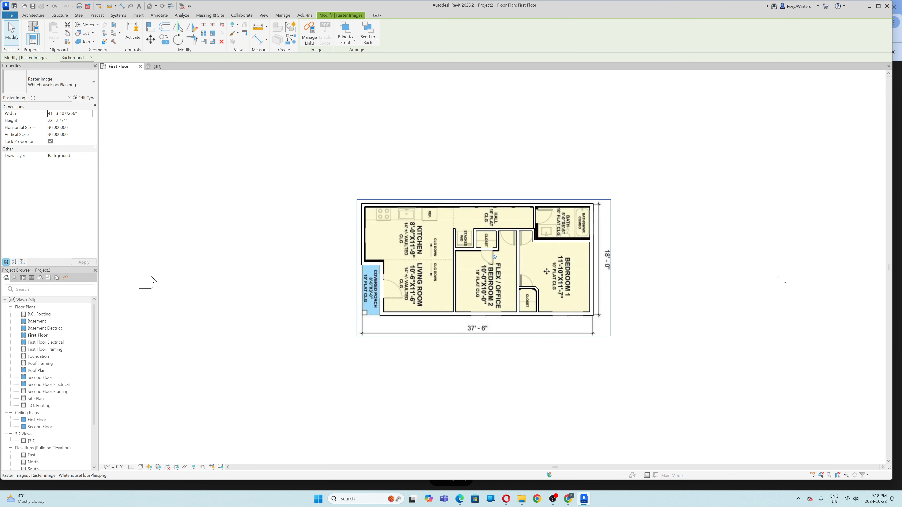
left_click(165, 41)
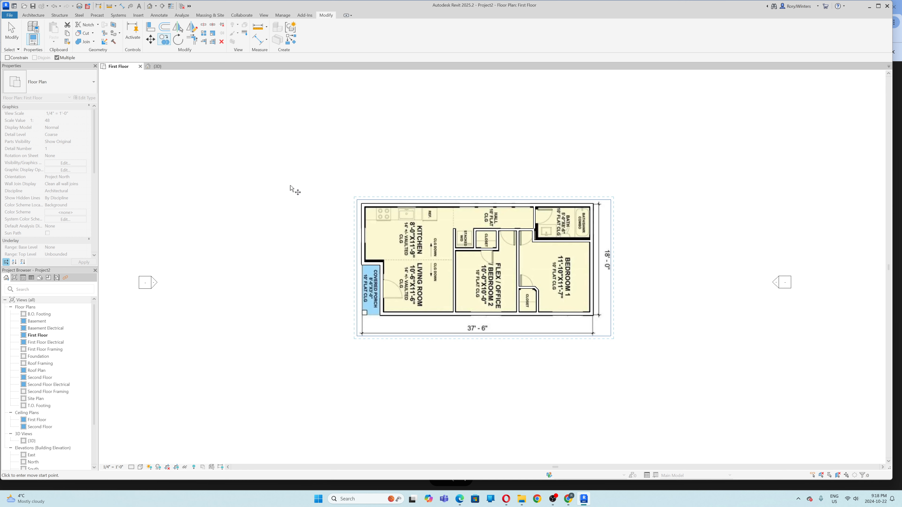
key("Escape")
key("Escape")
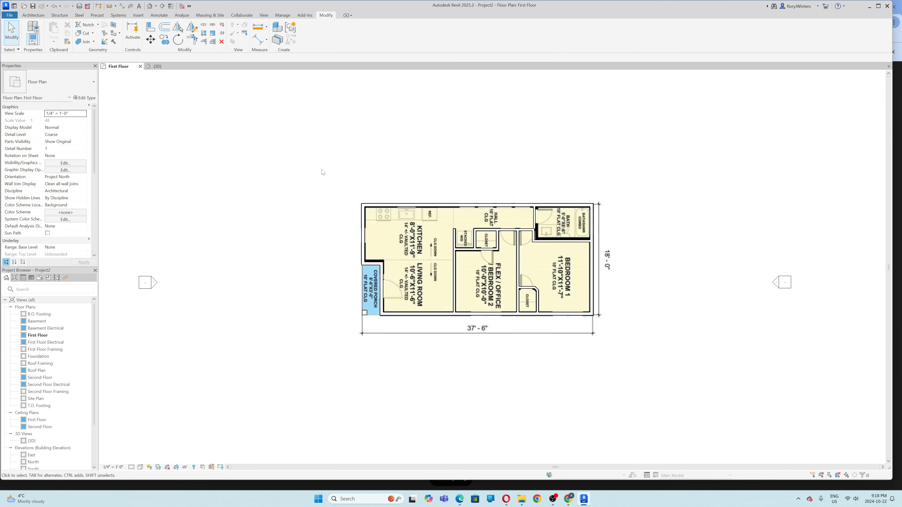
left_click(557, 276)
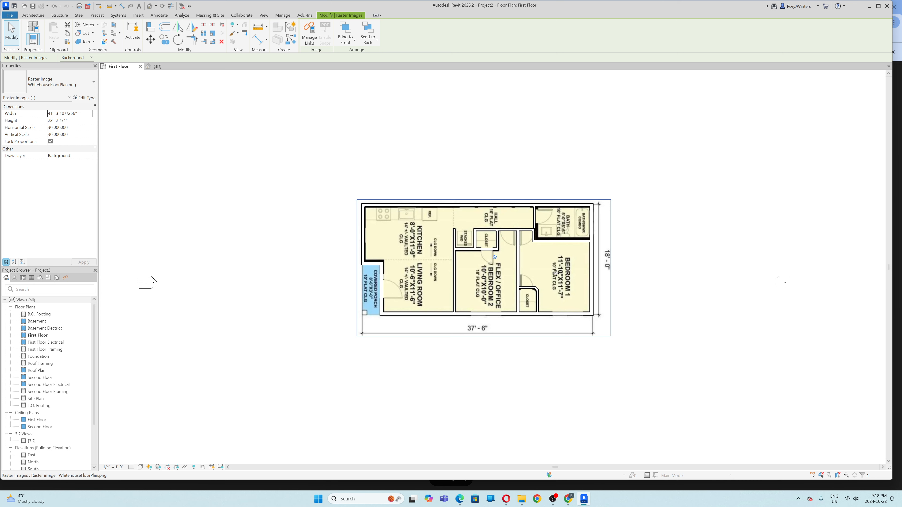
left_click(164, 39)
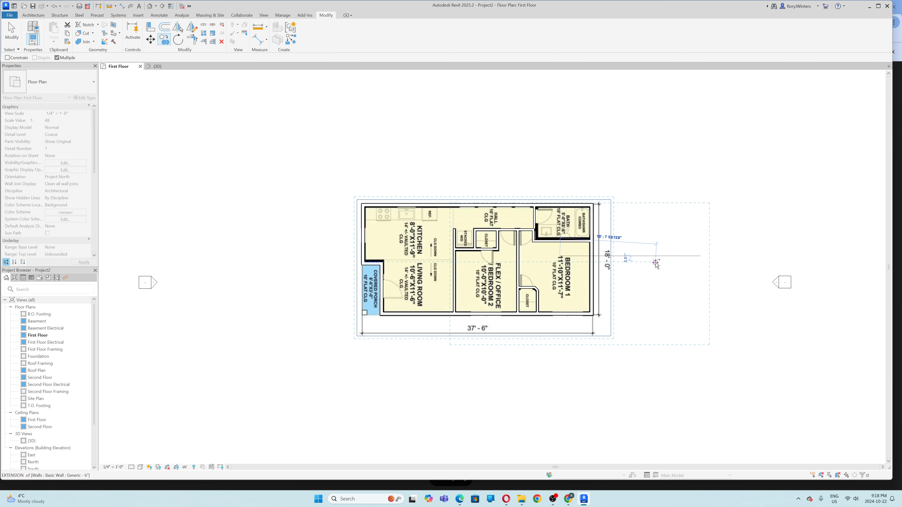
key("Escape")
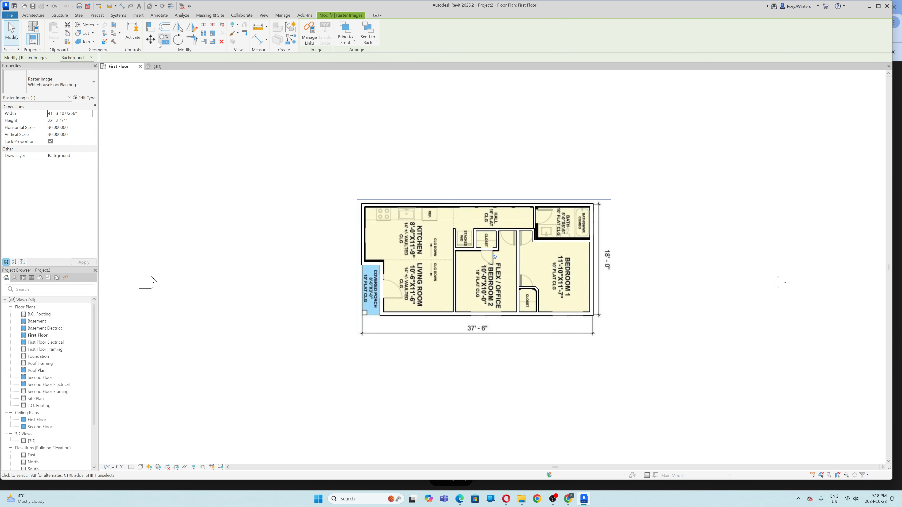
Unpin the floor plan image and move it up and to the right, away from the traced walls
left_click(222, 25)
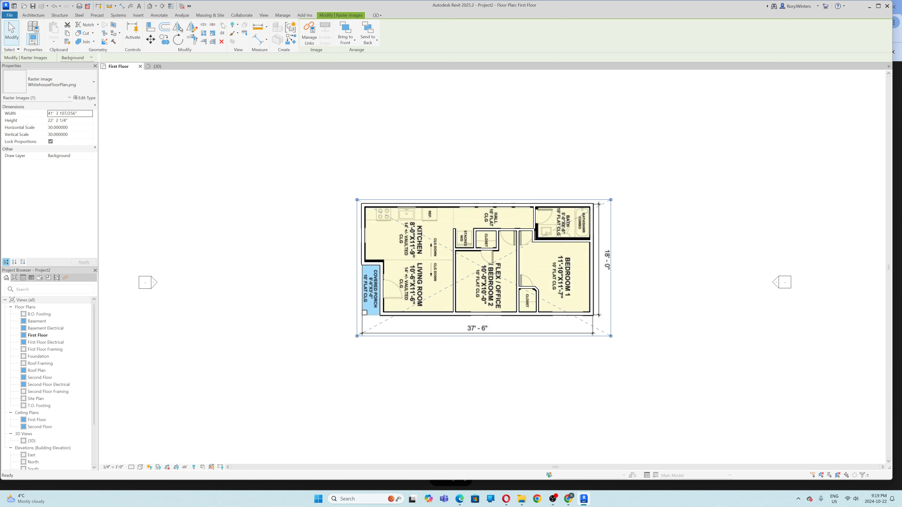
left_click_drag(540, 263, 725, 186)
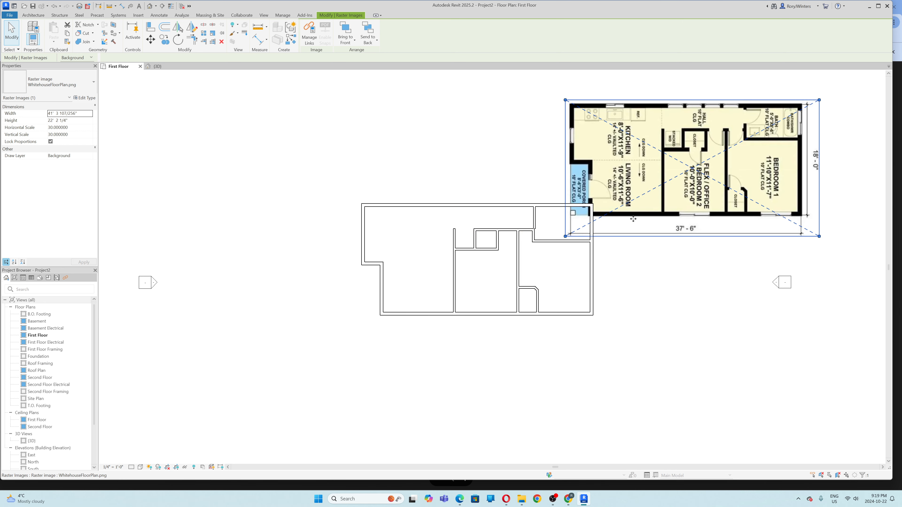
scroll(405, 227, "down", 1)
scroll(405, 227, "down", 2)
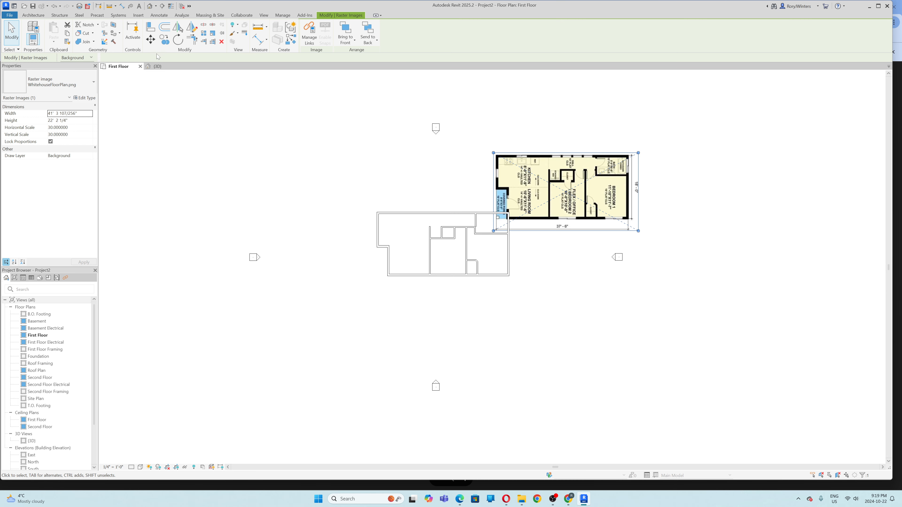
Copy the floor plan image to an empty area below and to the right of the original
left_click(164, 43)
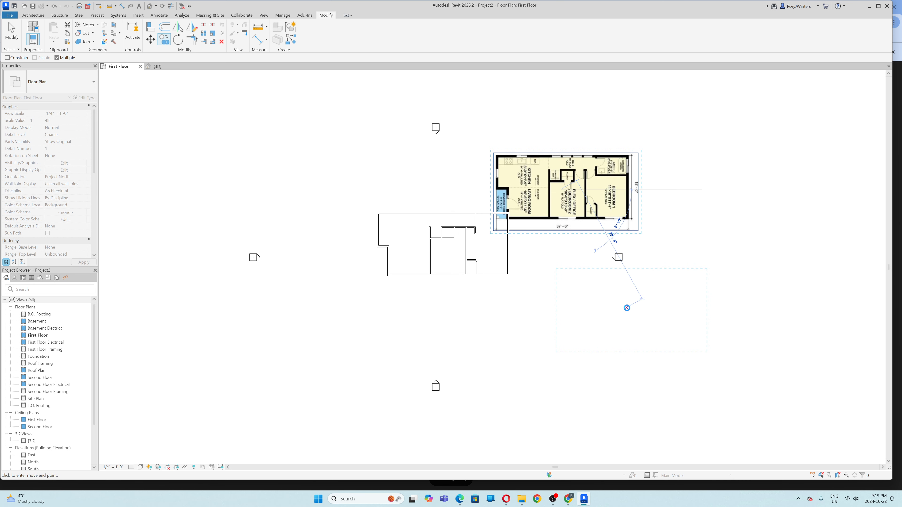
left_click(627, 307)
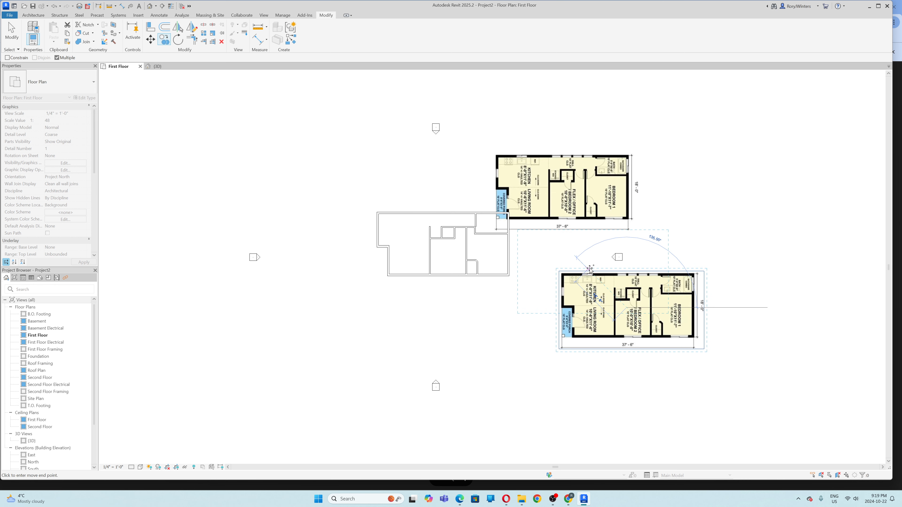
key("Escape")
key("Escape")
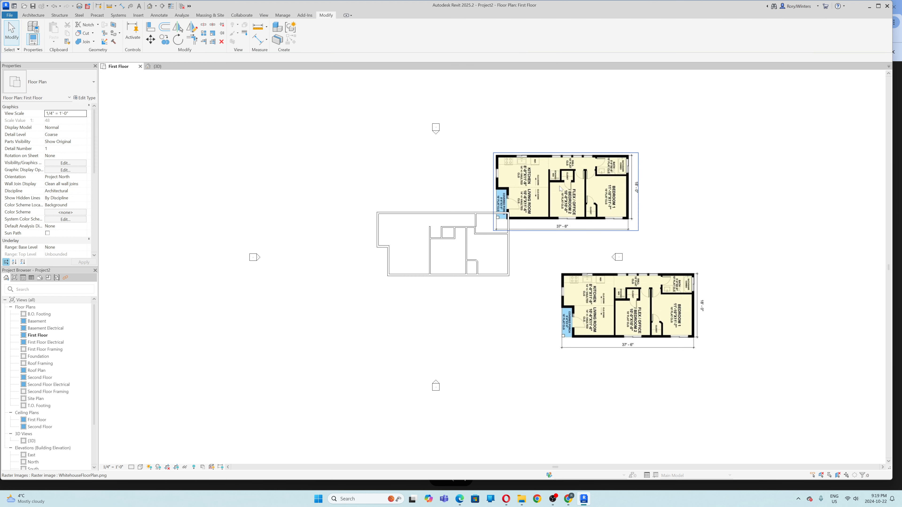
Move the original floor plan image back roughly over the traced walls
left_click_drag(564, 190, 450, 245)
scroll(451, 244, "down", 3)
scroll(454, 242, "up", 5)
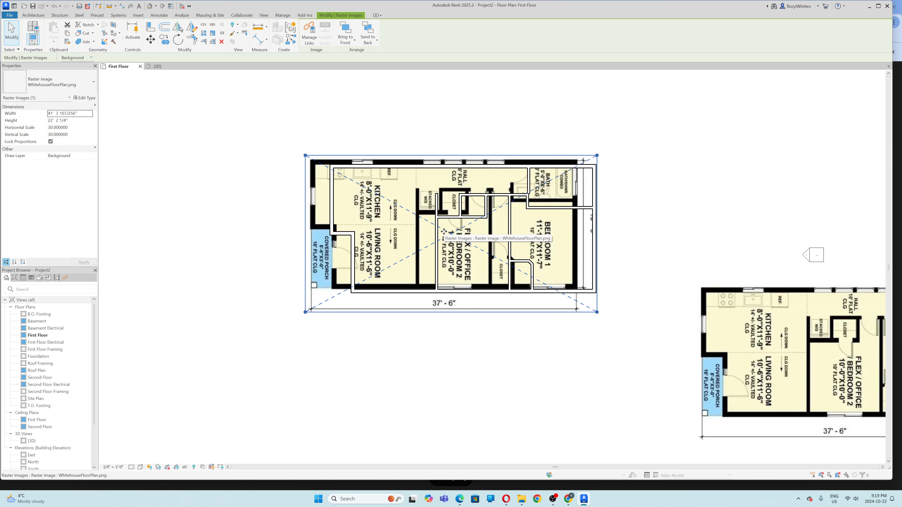
Nudge the original floor plan image right and down in small increments until its walls line up with the traced walls
key("Right")
key("Right")
key("Right")
key("Right")
key("Right")
key("Right")
key("Right")
key("Right")
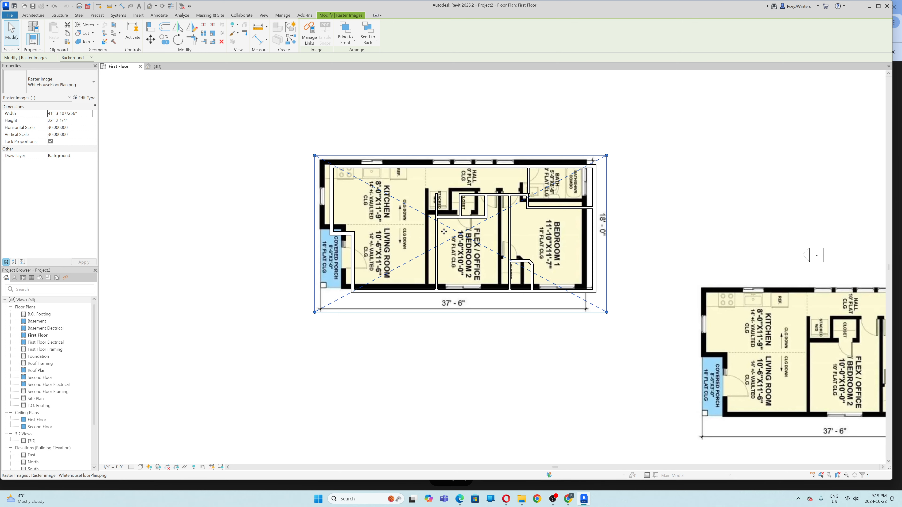
key("Right")
key("Down")
key("Down")
key("Down")
key("Down")
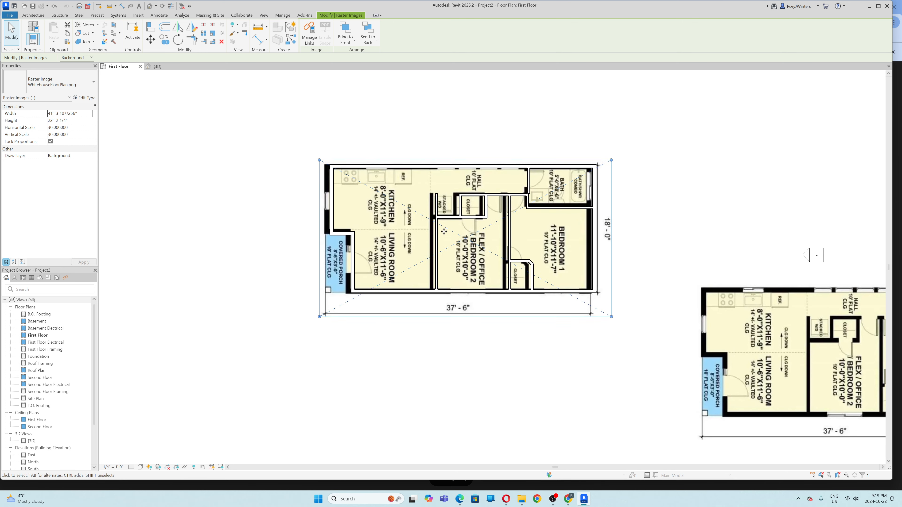
key("Right")
key("Right")
key("Right")
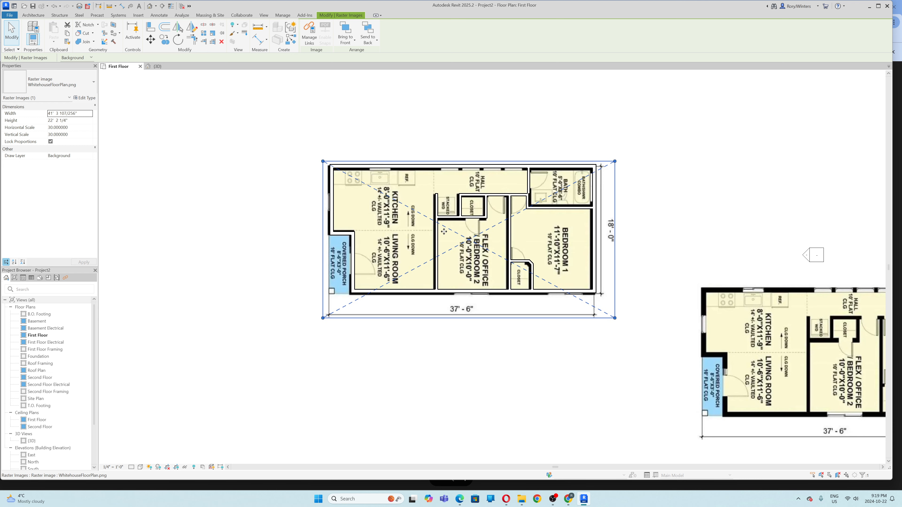
key("Right")
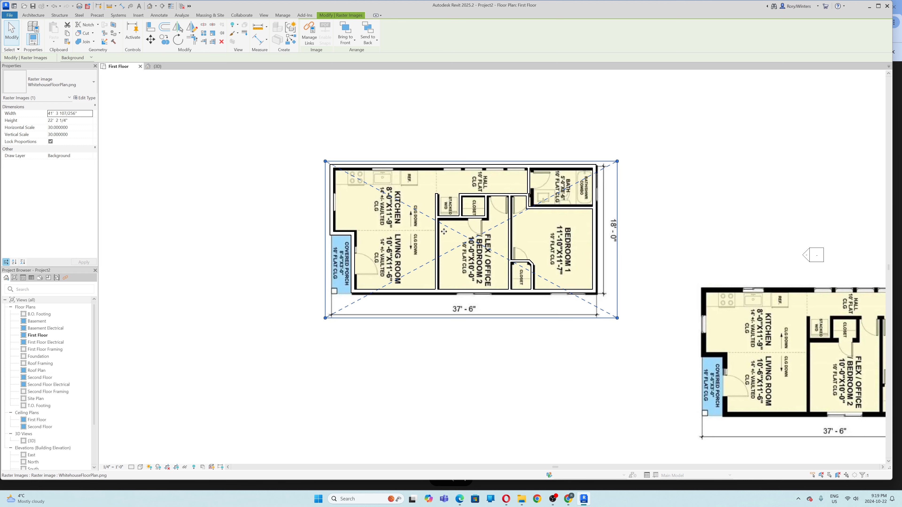
key("Up")
key("Up")
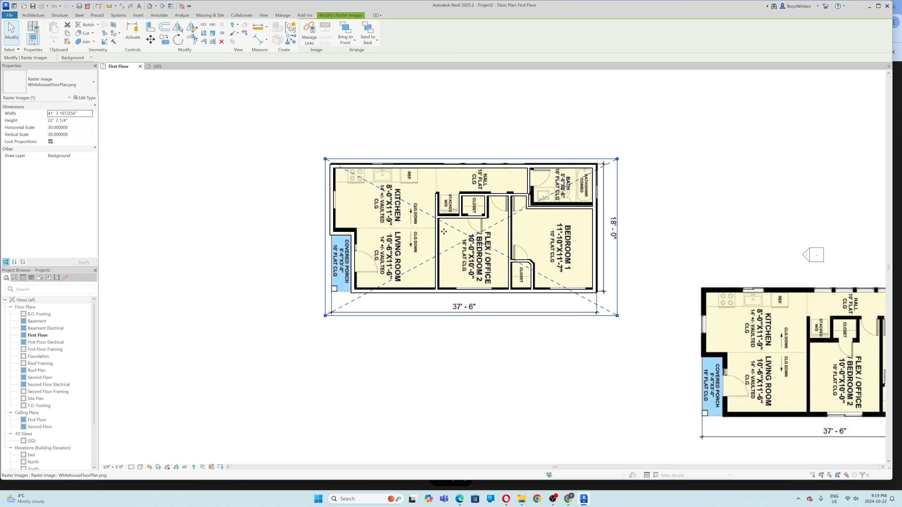
key("Up")
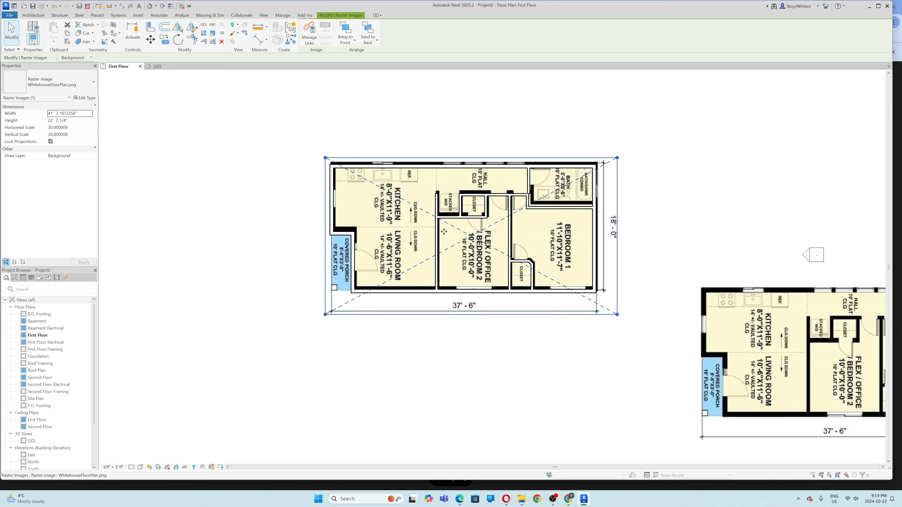
key("Down")
key("Down")
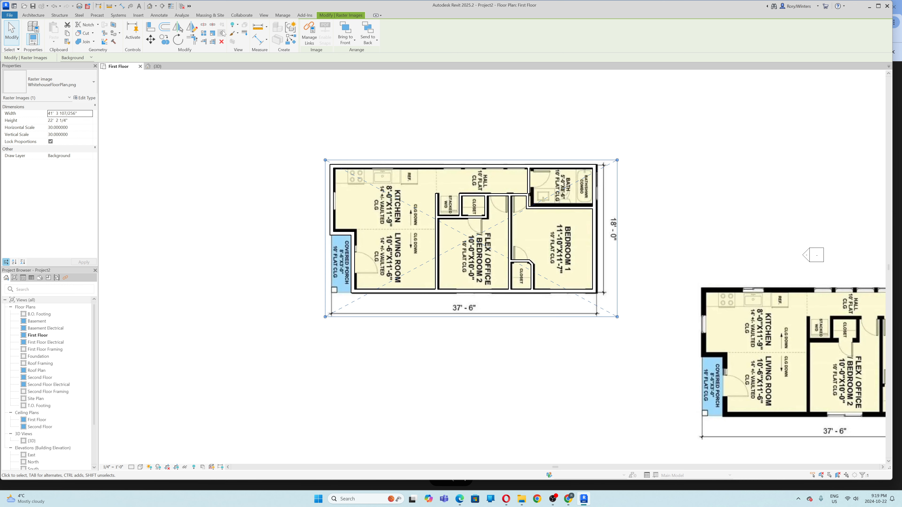
Examine the traced exterior and interior walls in the 3D view
left_click_drag(551, 233, 548, 229)
scroll(445, 168, "down", 3)
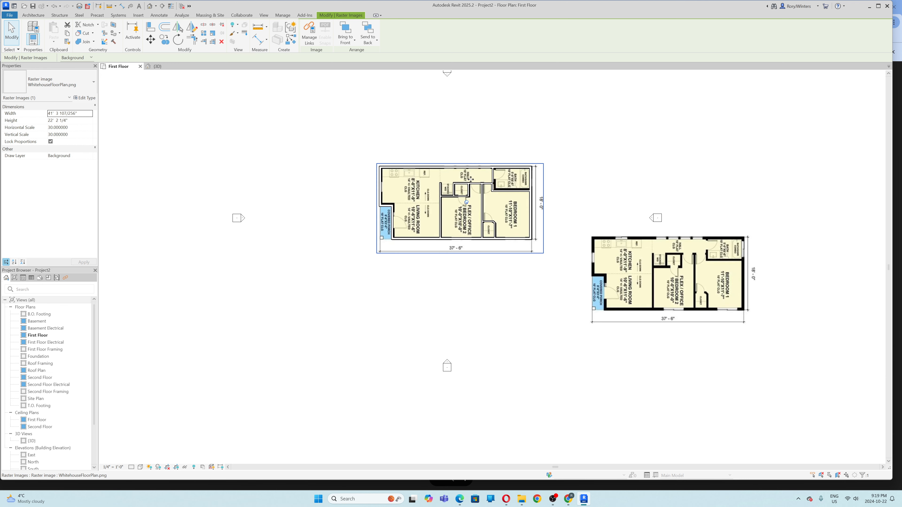
left_click(158, 66)
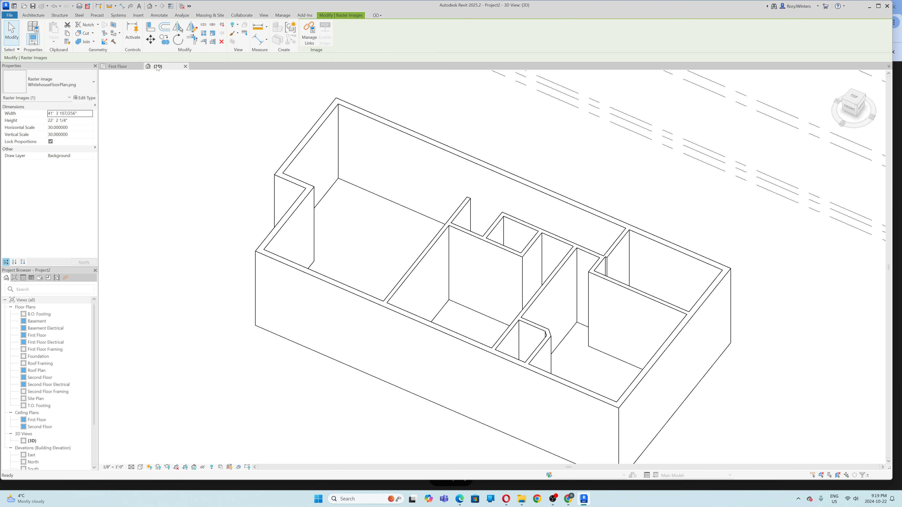
scroll(531, 179, "down", 3)
scroll(531, 179, "up", 4)
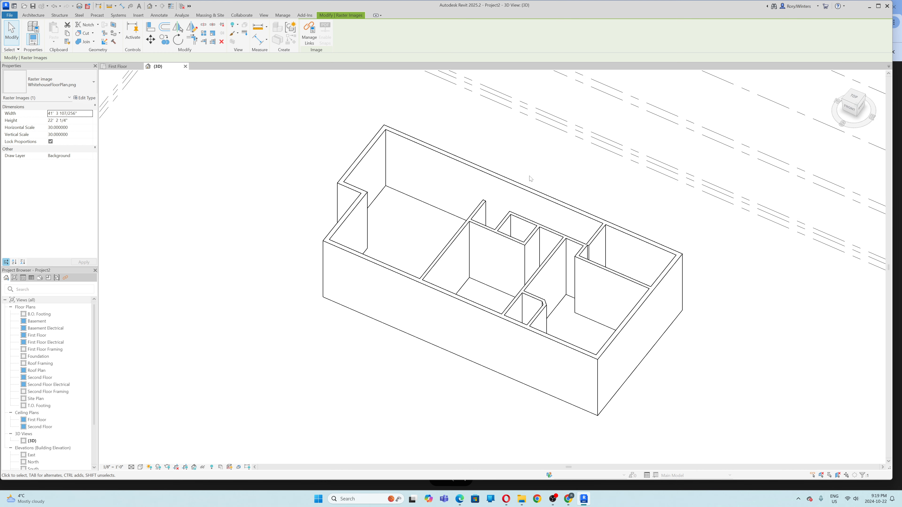
Return to the First Floor plan and move the copied floor plan image up, beside the traced house
left_click(118, 66)
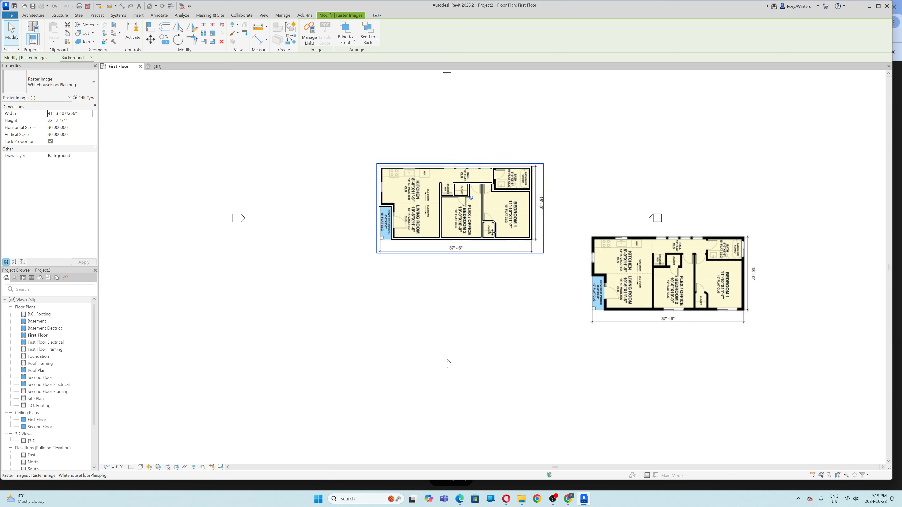
left_click_drag(643, 280, 614, 166)
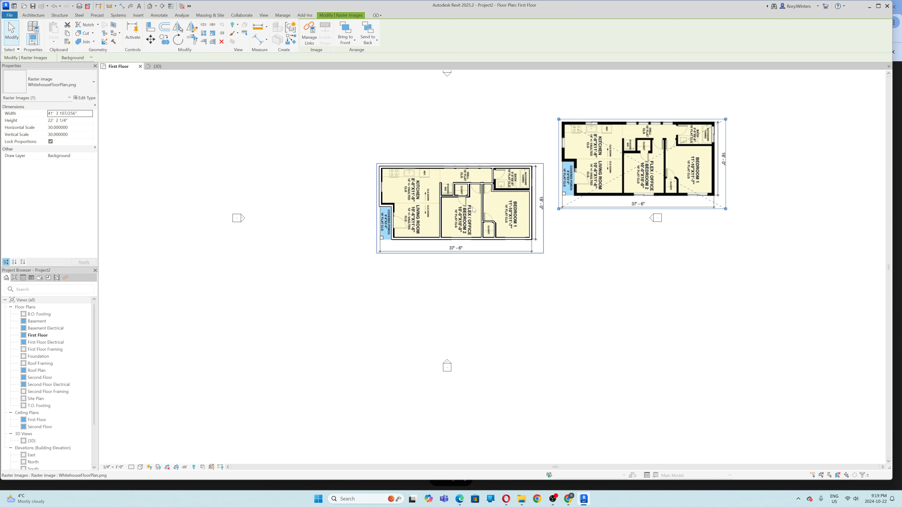
Place a Single-Flush 30" x 80" door in the Bedroom 1 closet wall, flipping its swing to match the underlying image
left_click(33, 16)
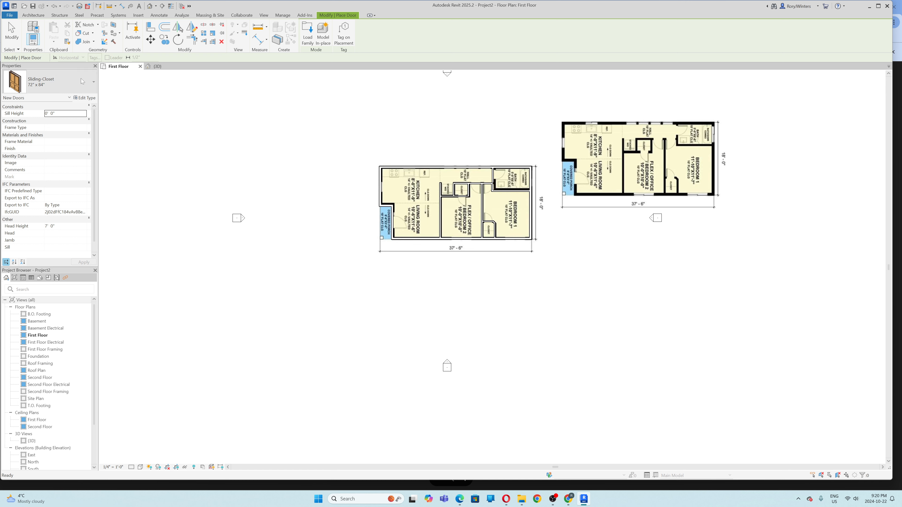
left_click(94, 84)
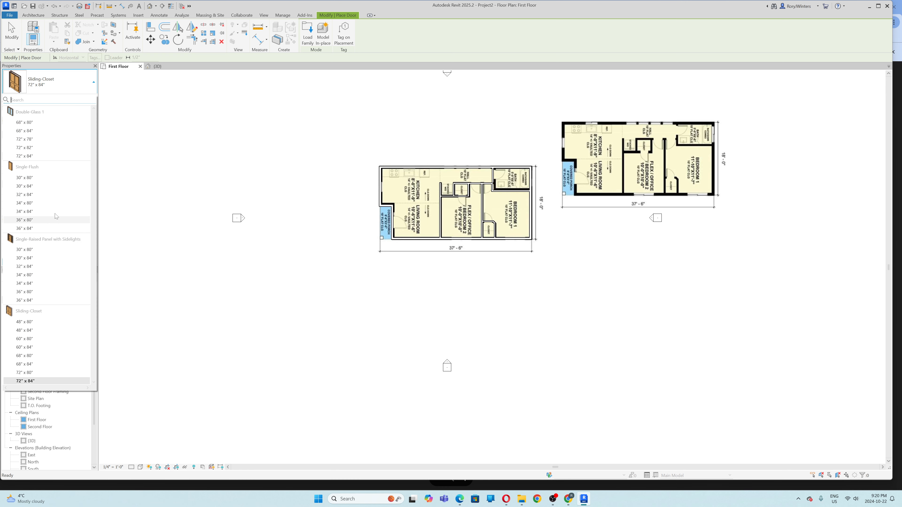
left_click(27, 178)
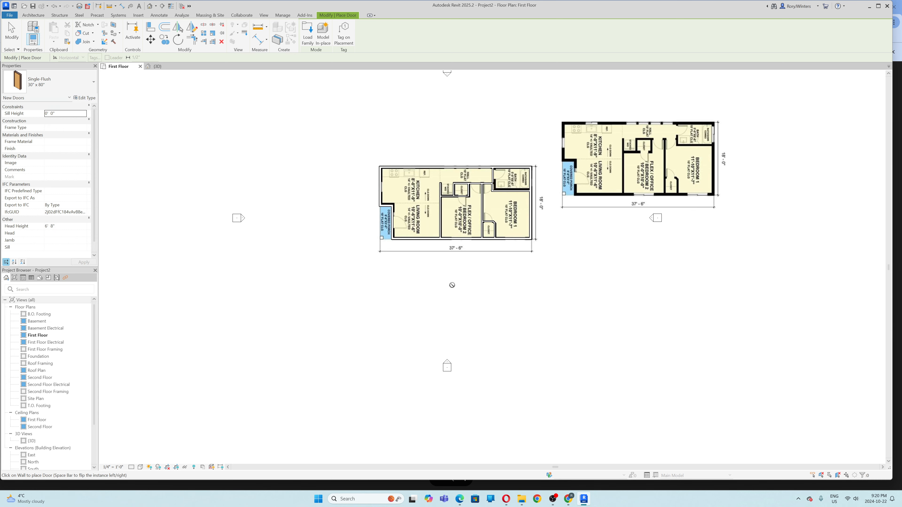
scroll(491, 243, "up", 2)
scroll(487, 206, "up", 1)
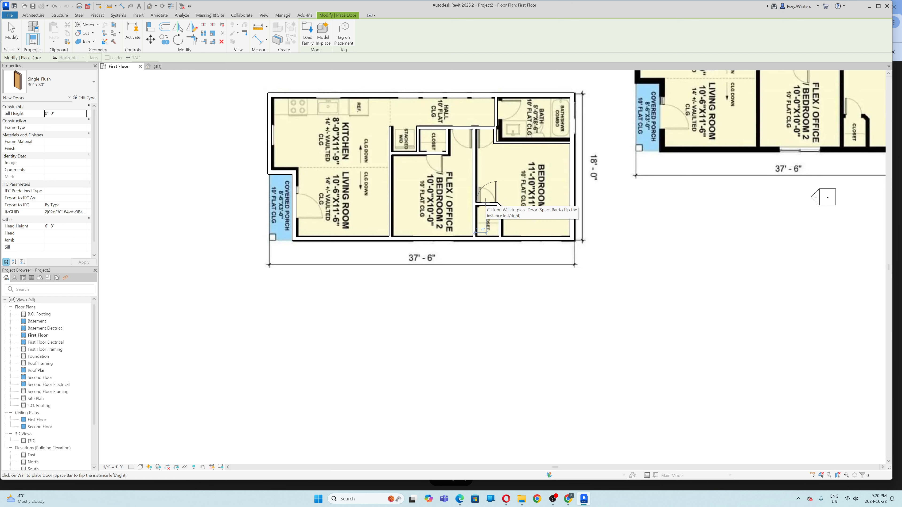
key("space")
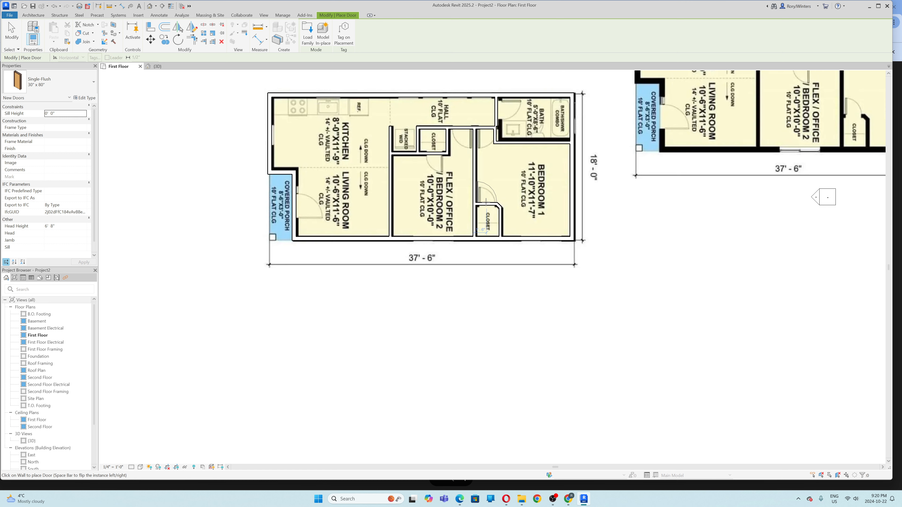
left_click(486, 202)
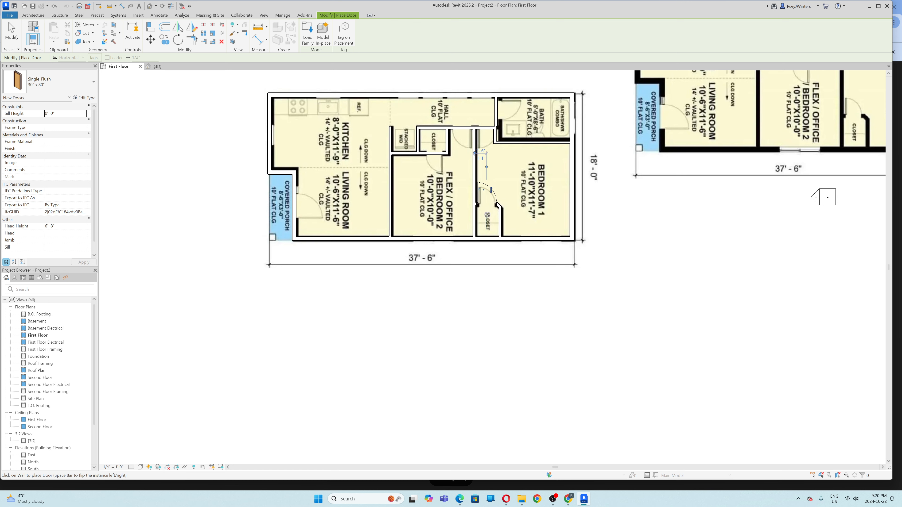
Place Single-Flush 30" x 80" doors in the Flex/Office closet wall and the bath wall, oriented to match the underlying image
scroll(487, 215, "up", 1)
scroll(488, 215, "down", 2)
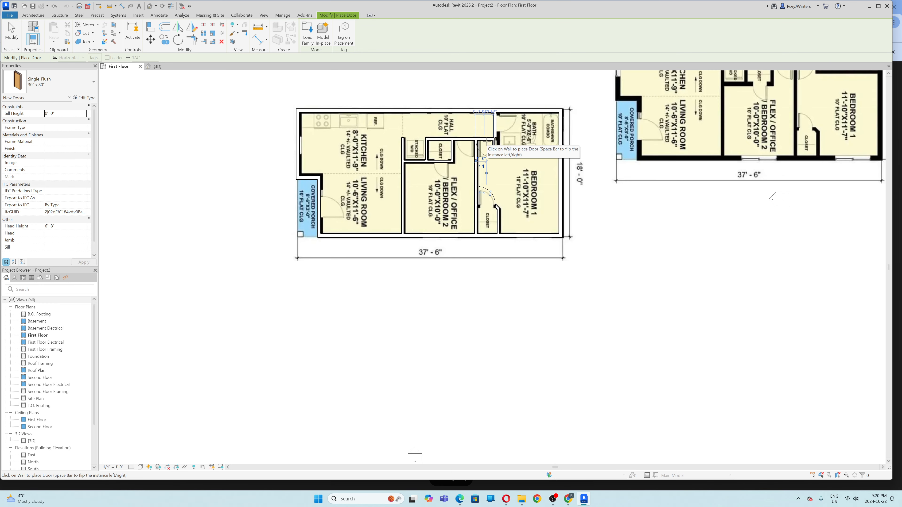
left_click(442, 162)
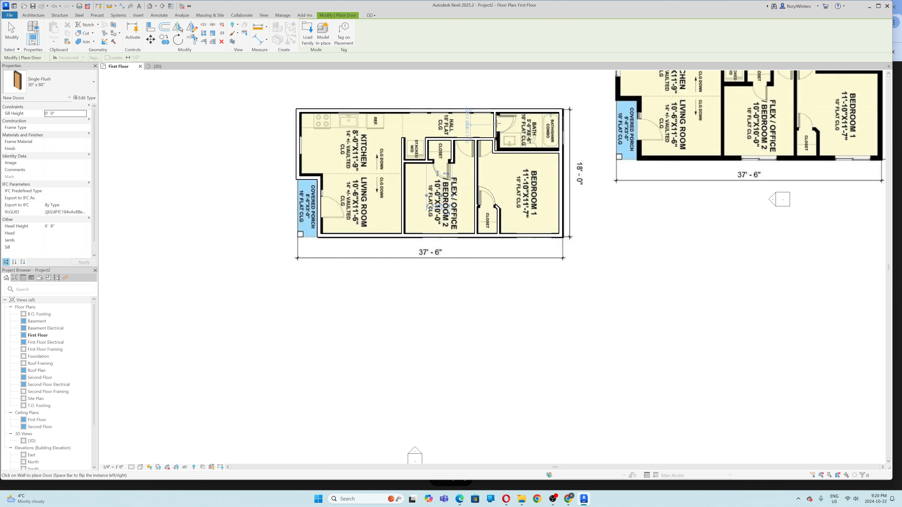
key("space")
key("space")
left_click(497, 123)
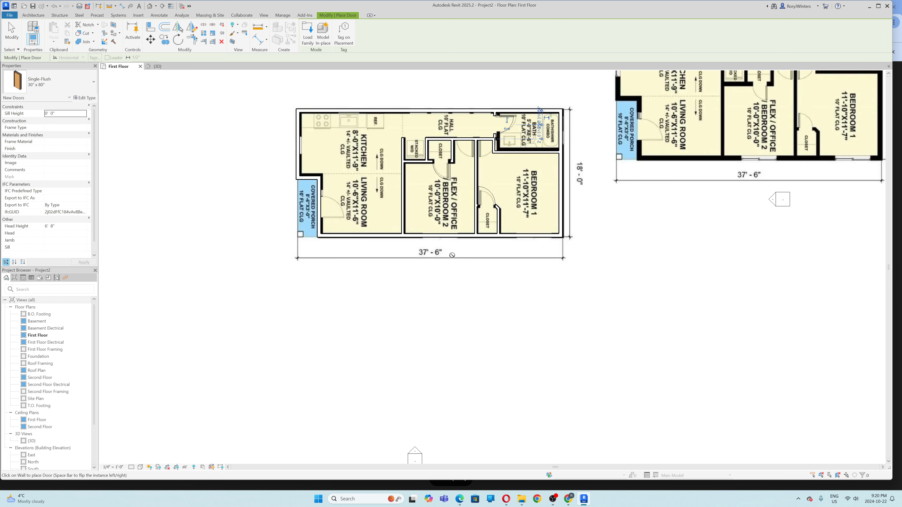
scroll(446, 242, "down", 4)
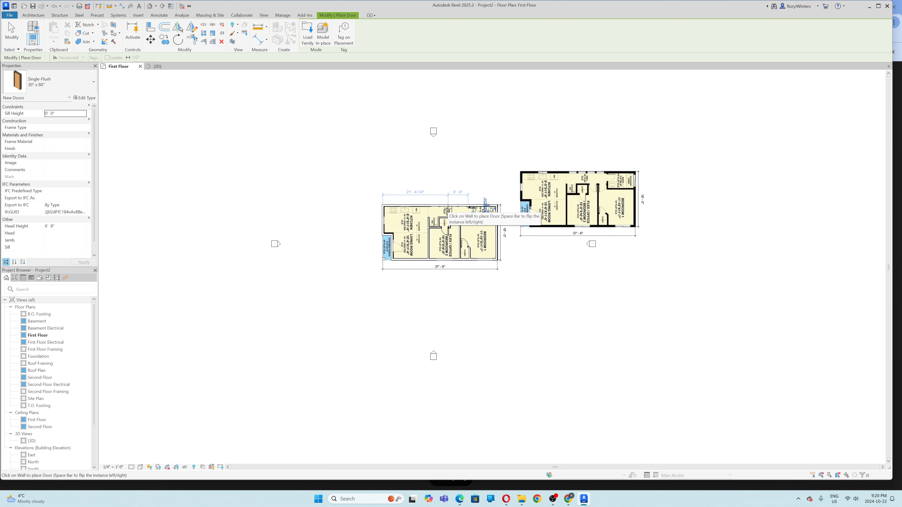